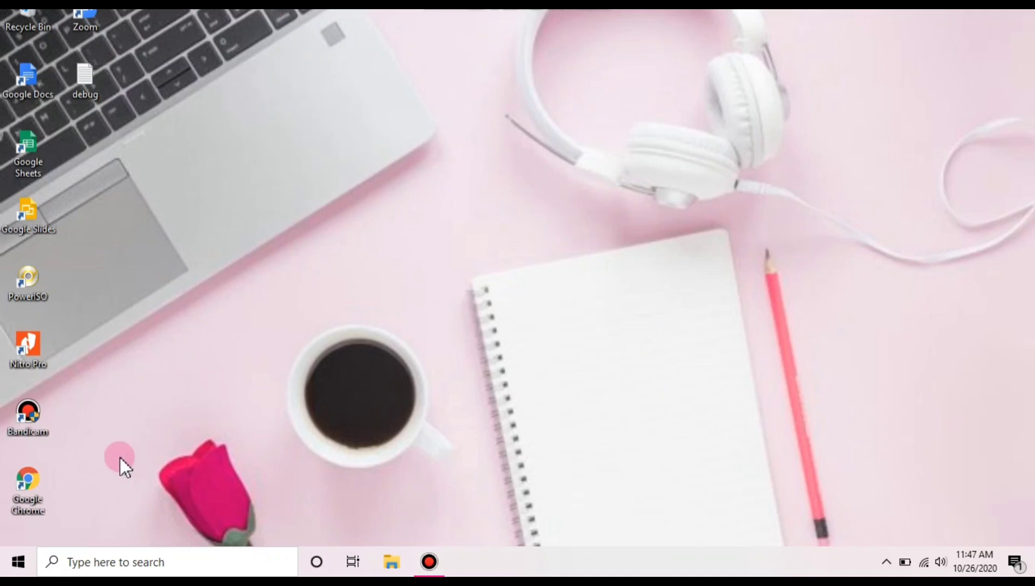
Launch CorelDRAW 12 and create a new blank document
click(15, 563)
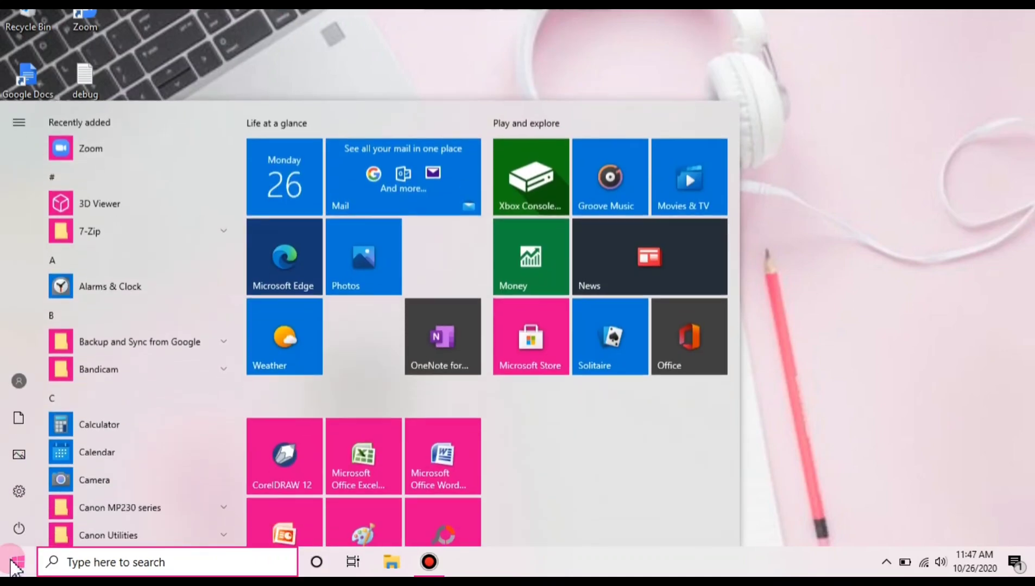
click(295, 471)
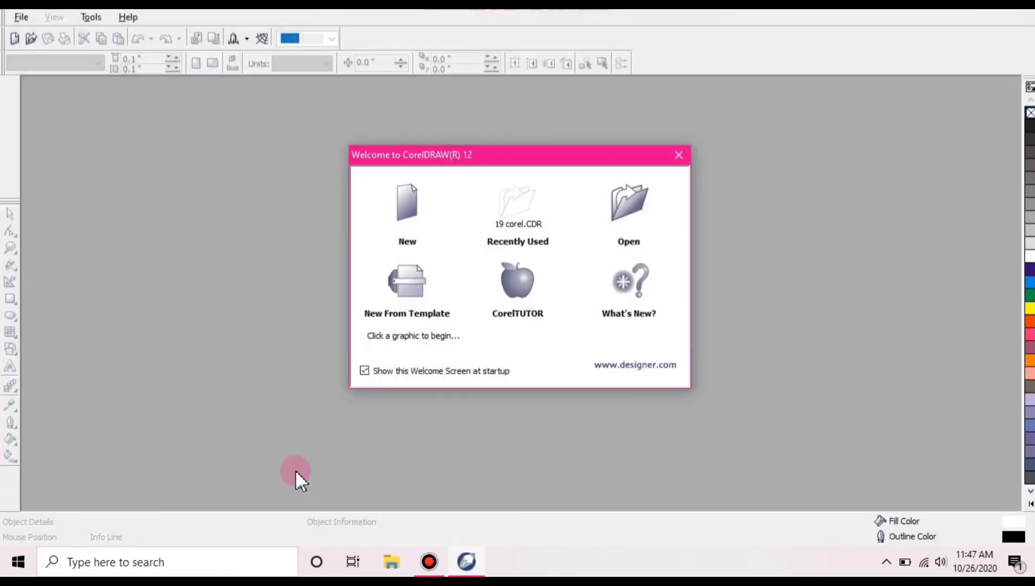
click(407, 205)
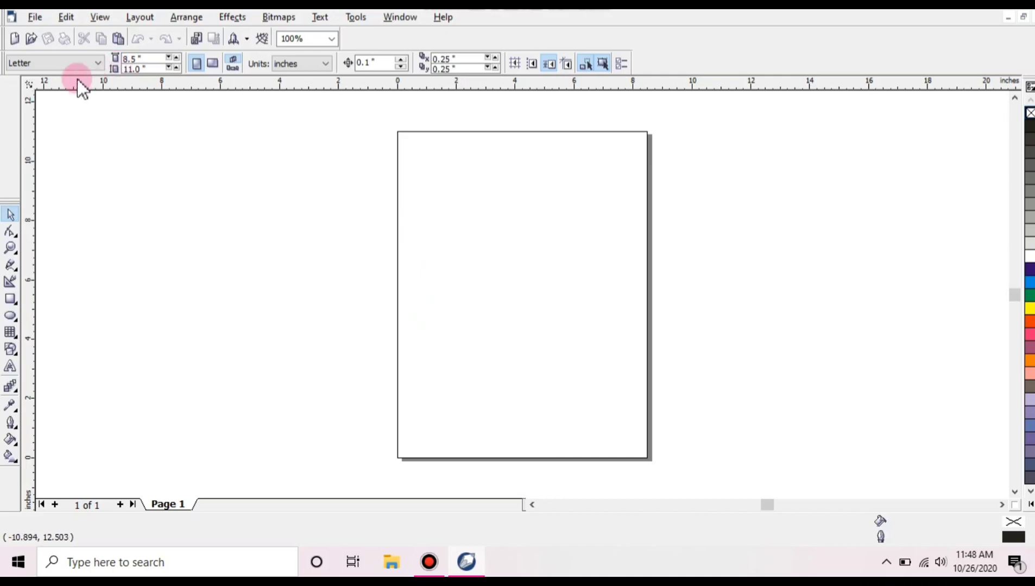
Set the page size to Legal in landscape orientation
click(98, 63)
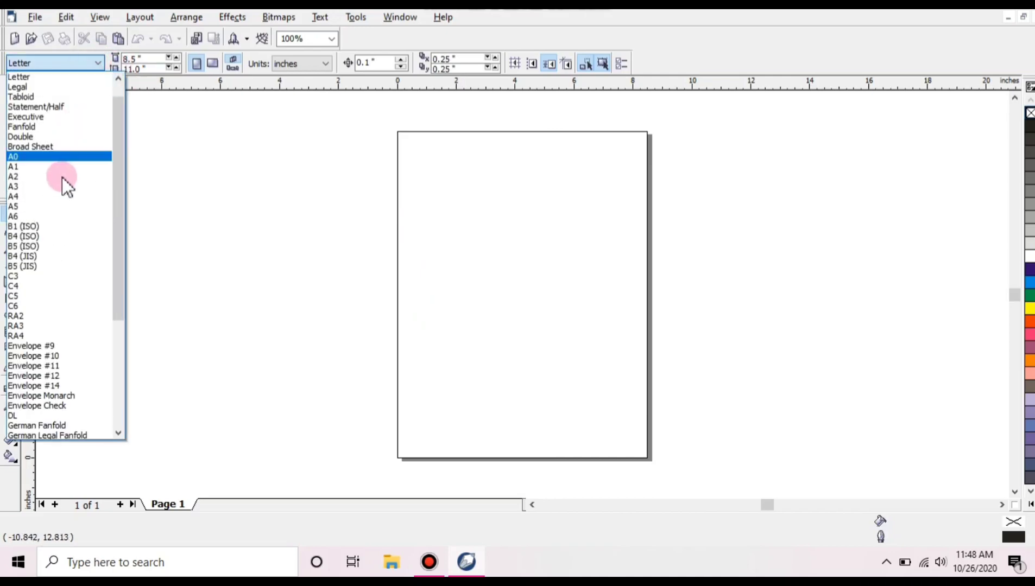
click(44, 87)
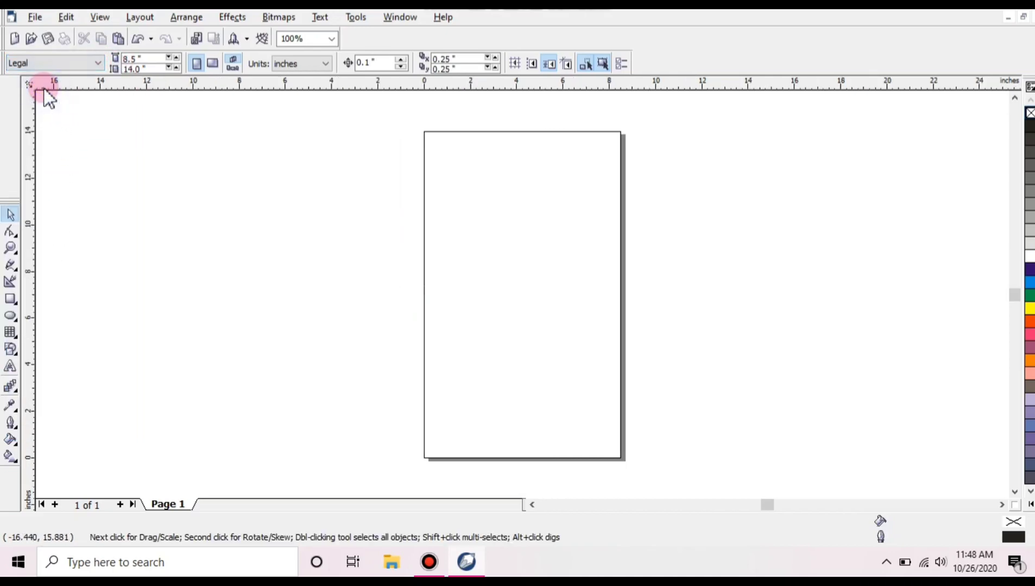
click(196, 62)
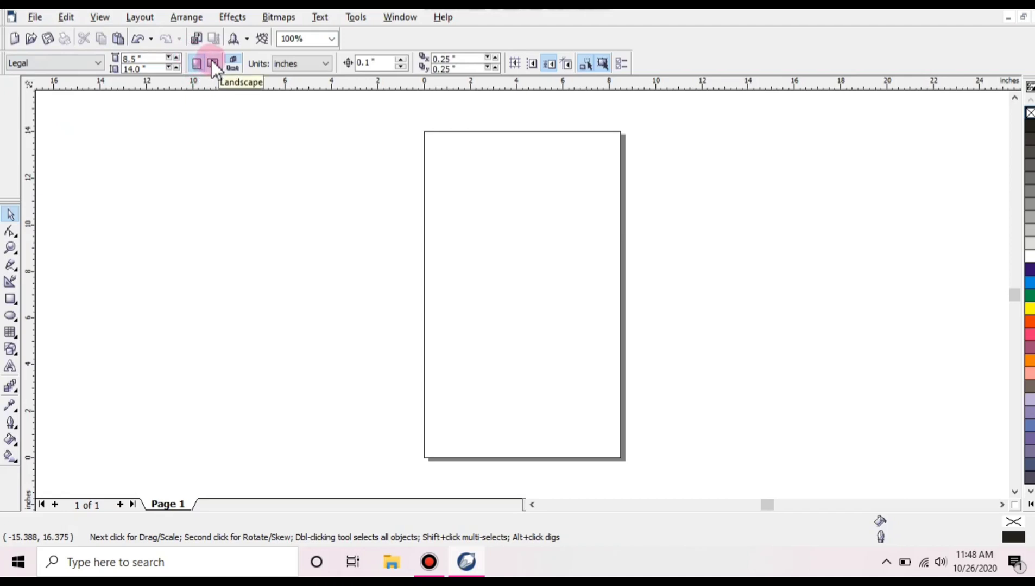
click(213, 63)
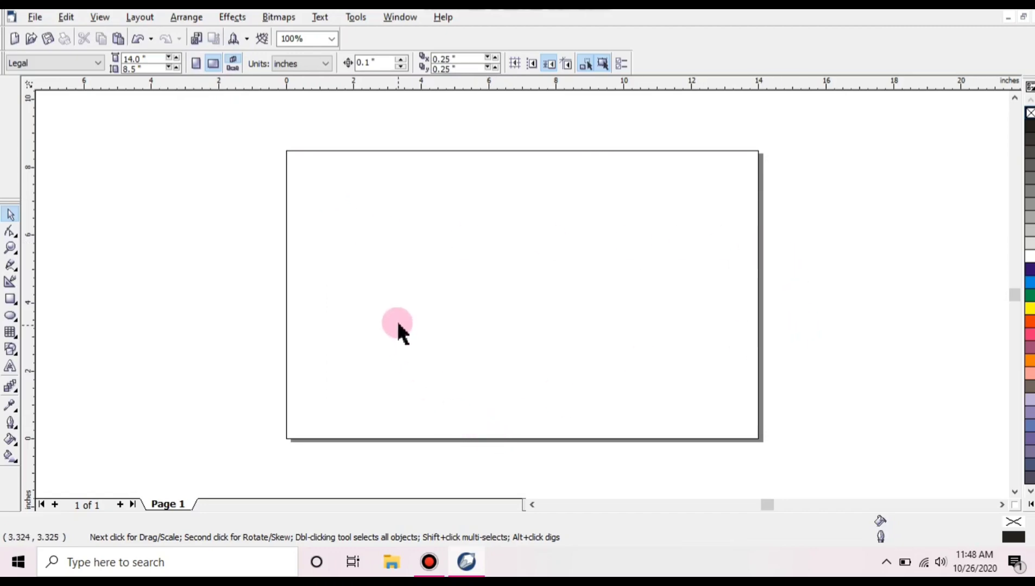
Draw a rectangle about 2.3 by 1.3 inches near the page's upper-left corner
click(11, 300)
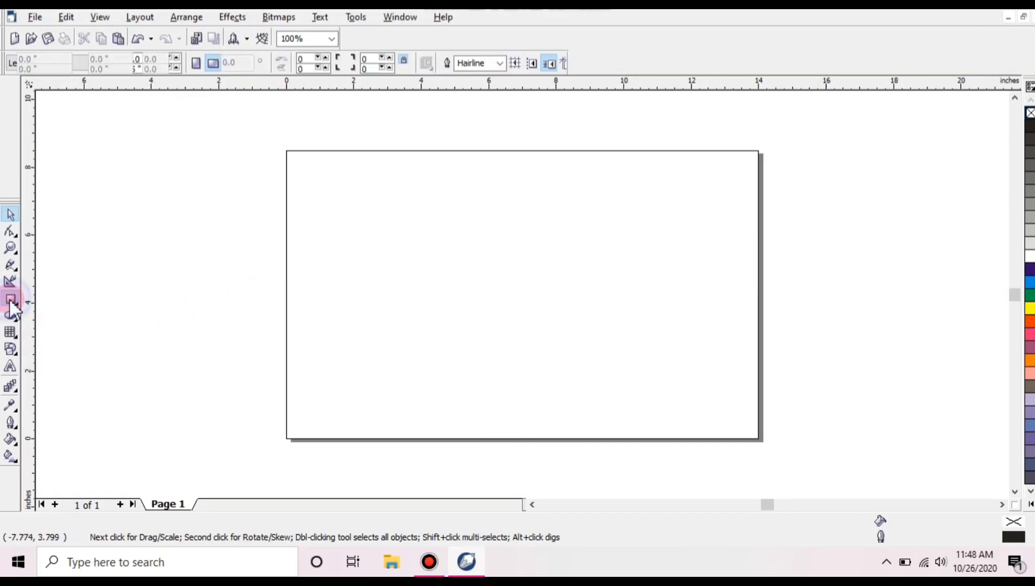
click(295, 180)
drag(295, 180, 373, 223)
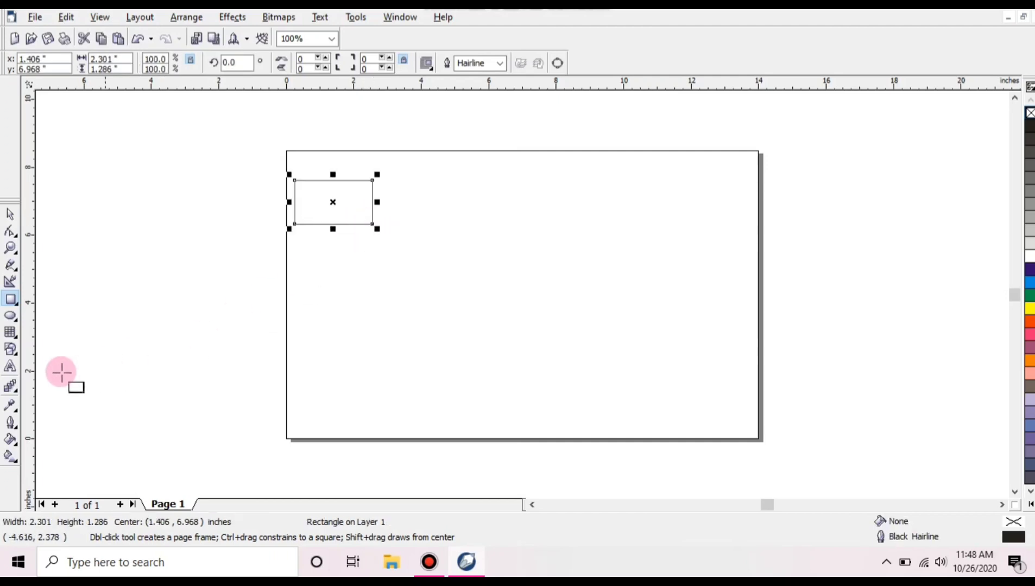
Draw a five-pointed star about 0.69 by 0.76 inches just to the right of the rectangle and deselect it
click(19, 355)
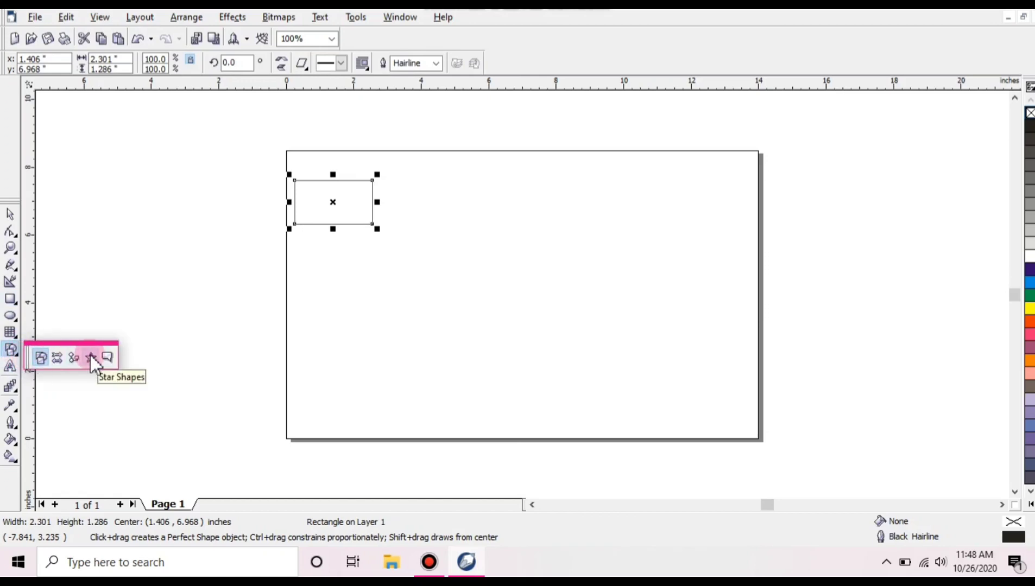
click(90, 356)
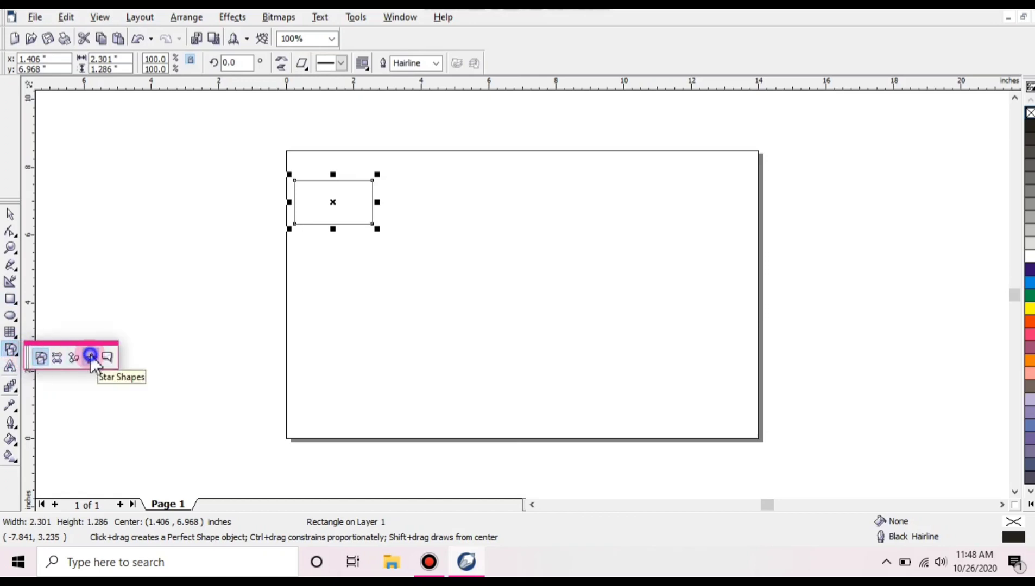
click(303, 65)
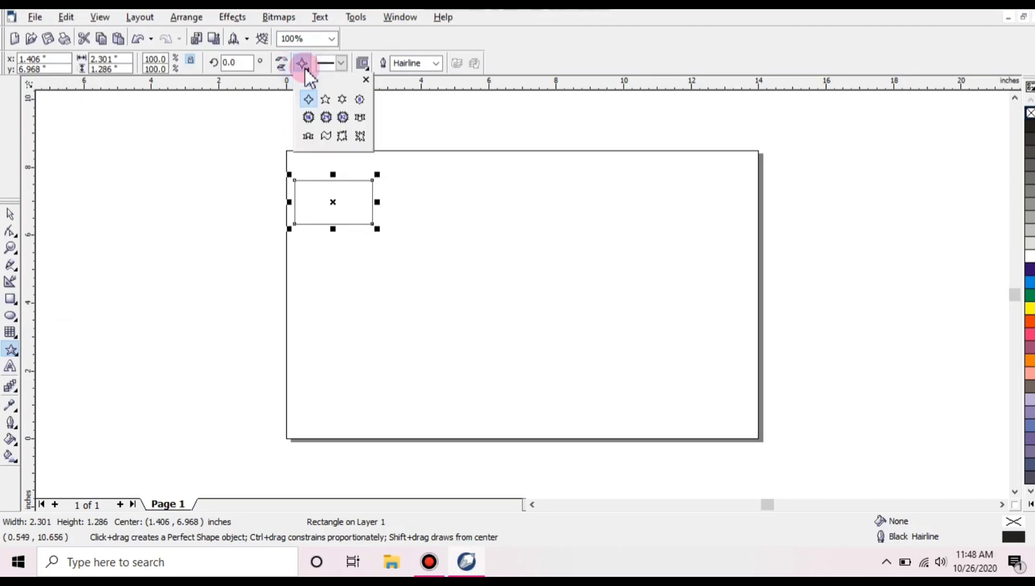
click(326, 100)
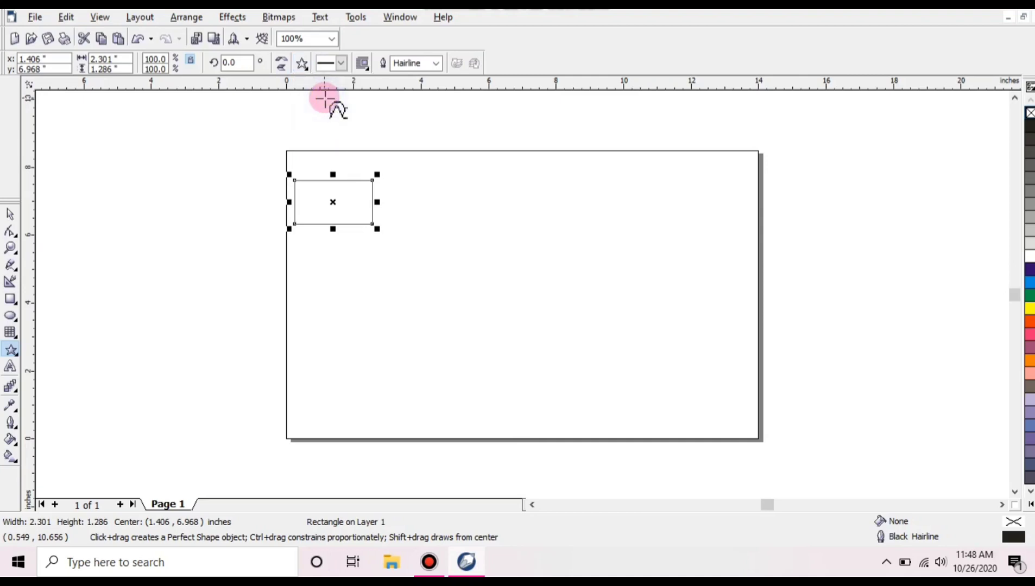
drag(393, 191, 419, 220)
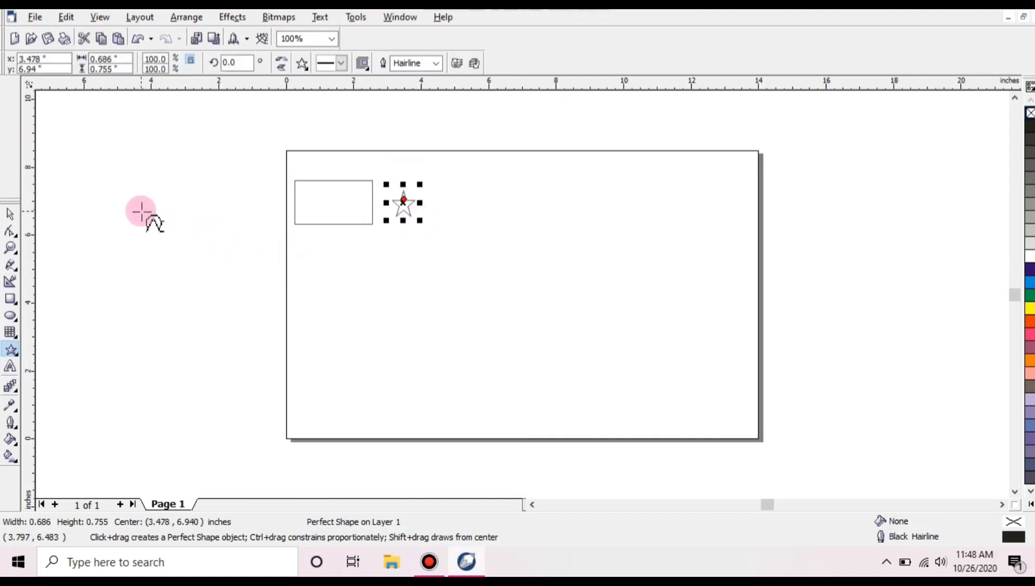
click(10, 214)
click(404, 249)
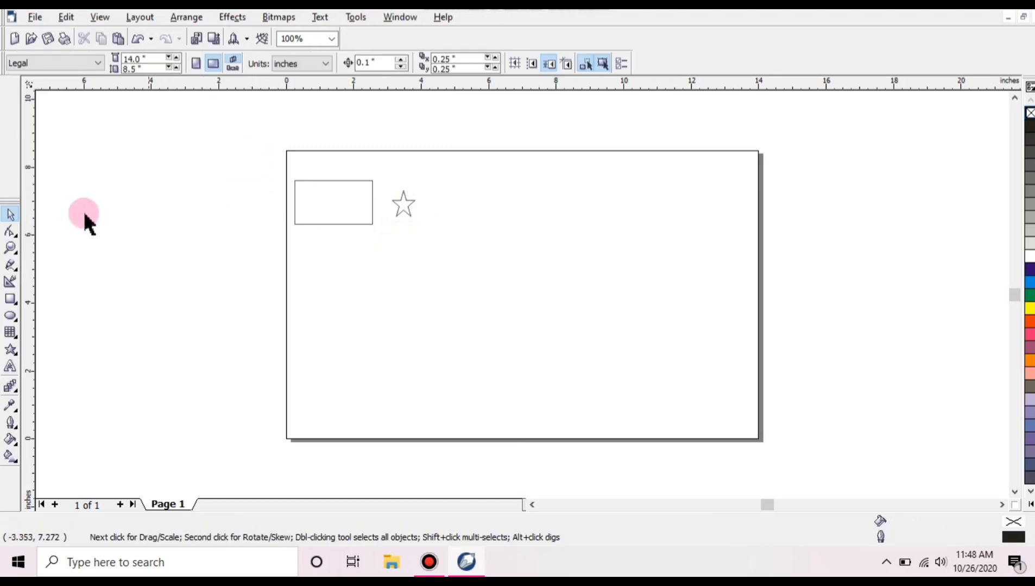
Select the rectangle and star together and enlarge them proportionally to about 7.5 by 2.7 inches overall
double_click(9, 216)
click(82, 217)
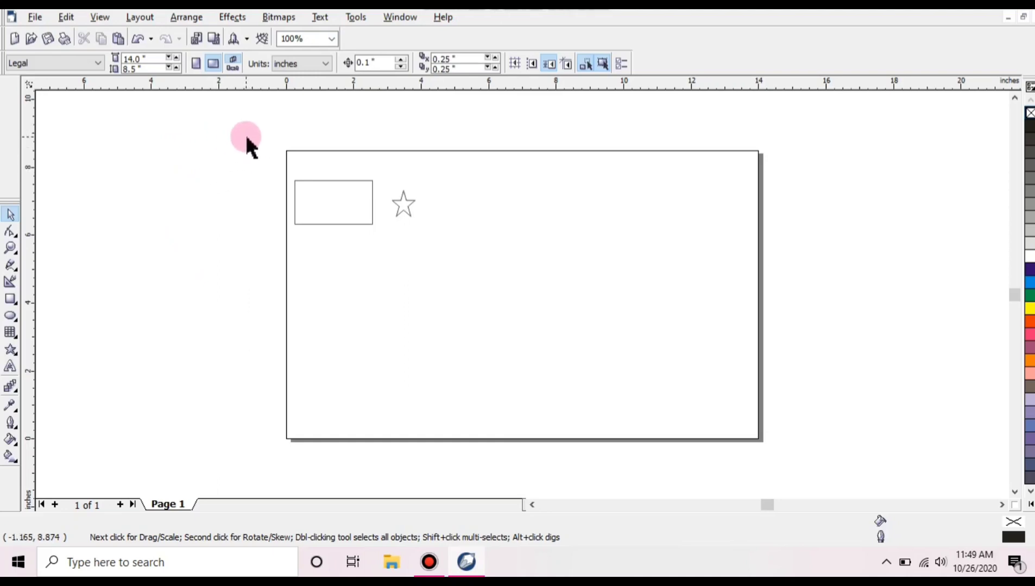
drag(246, 137, 466, 275)
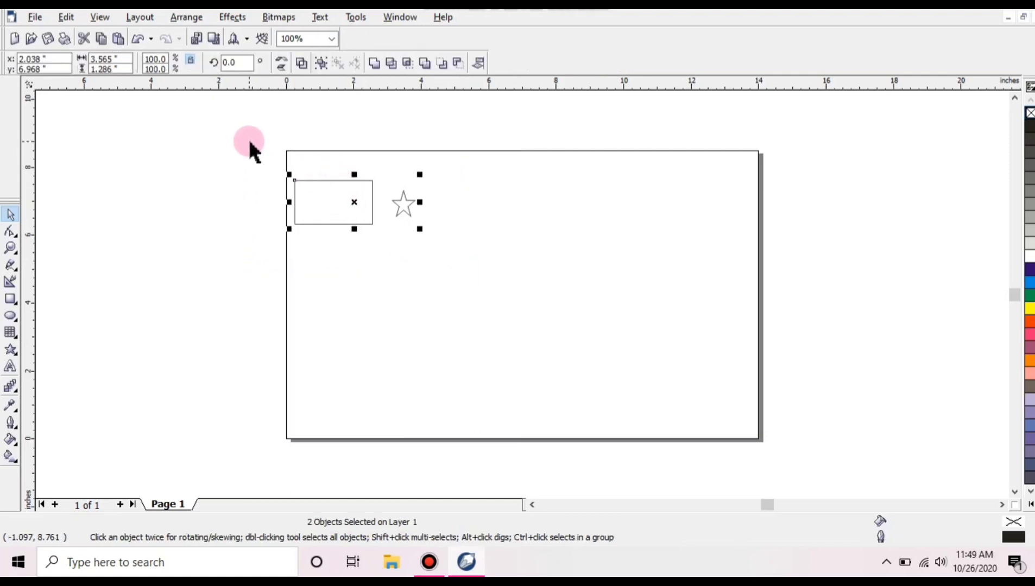
drag(249, 142, 458, 263)
drag(420, 228, 556, 312)
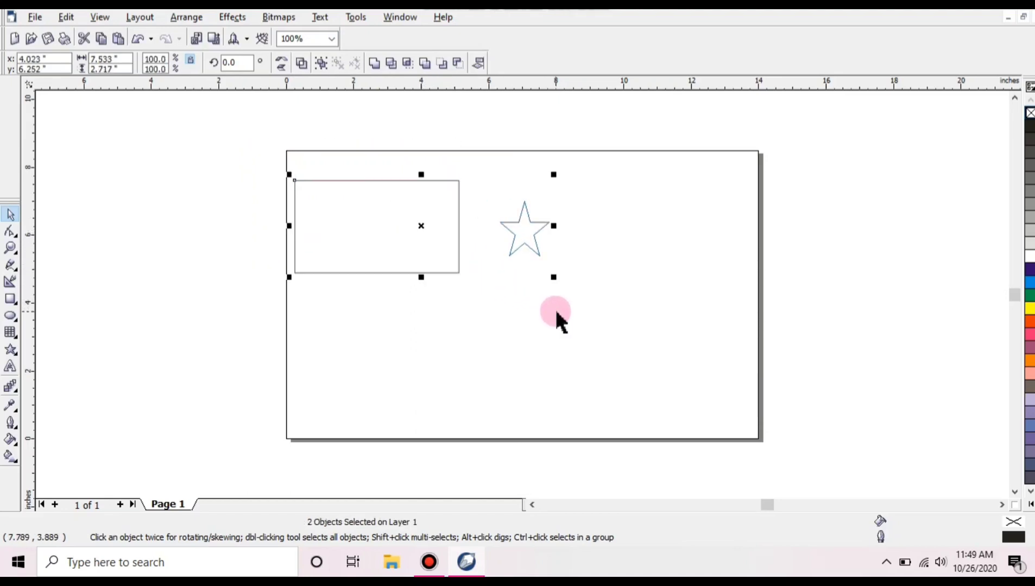
click(488, 320)
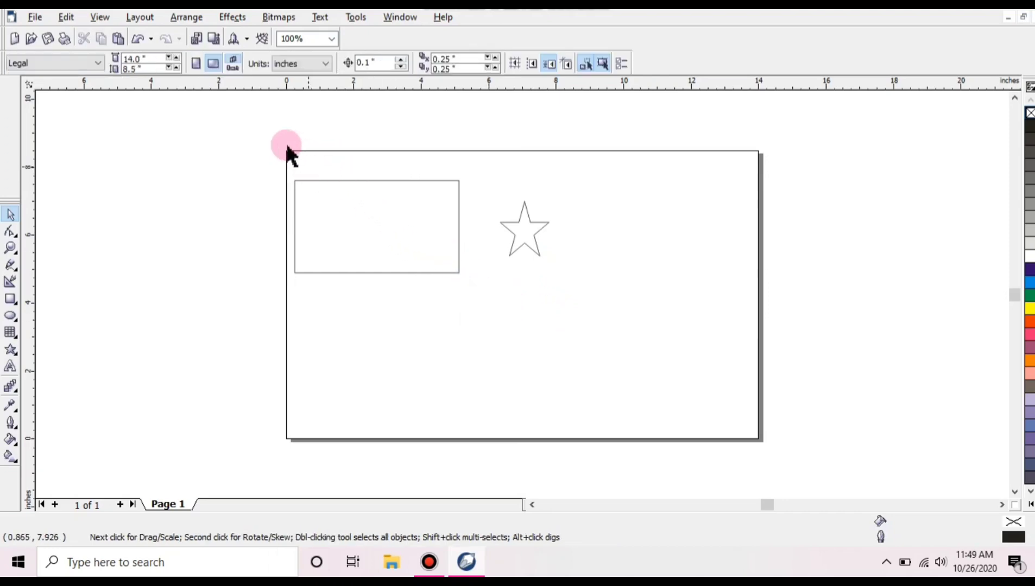
Nudge the rectangle and star together 1.7 inches to the right
drag(274, 132, 628, 327)
key(Right)
key(Right)
key(Right)
key(Right)
key(Right)
key(Right)
key(Right)
key(Right)
key(Right)
key(Right)
key(Right)
key(Right)
key(Right)
key(Right)
key(Right)
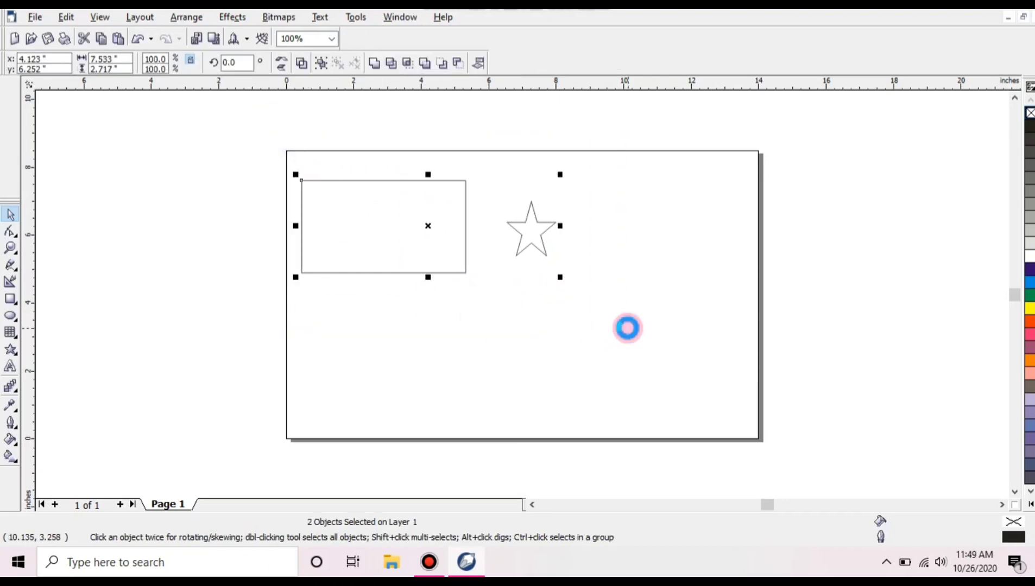
key(Right)
key(Right)
click(617, 341)
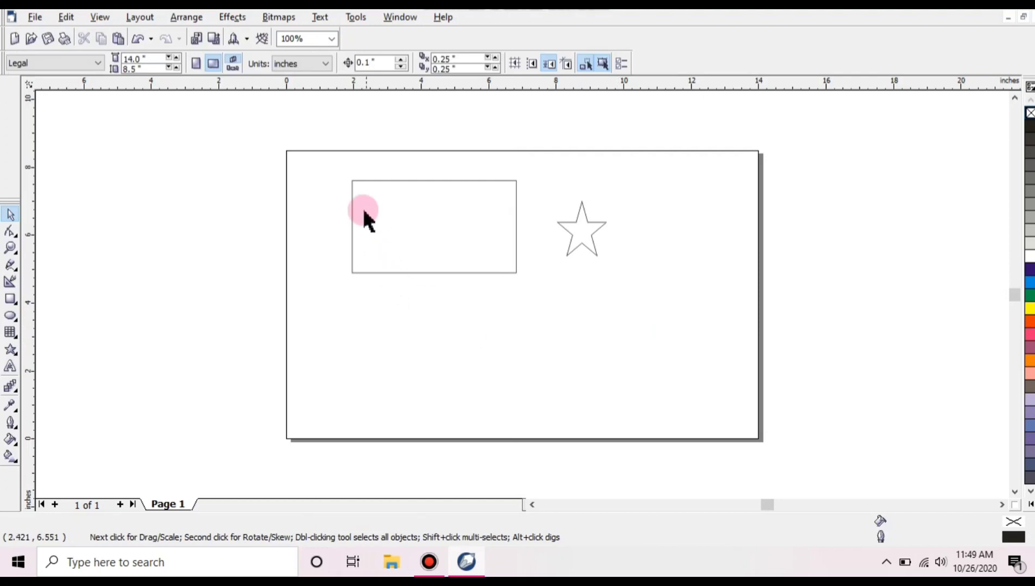
Fill the rectangle with Pink and the star with Yellow
click(396, 211)
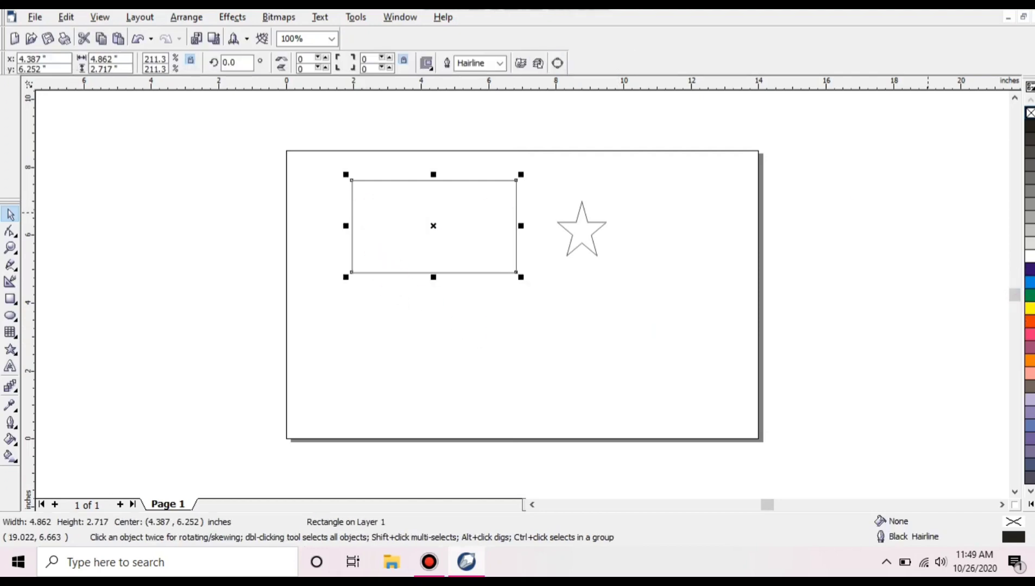
click(1030, 374)
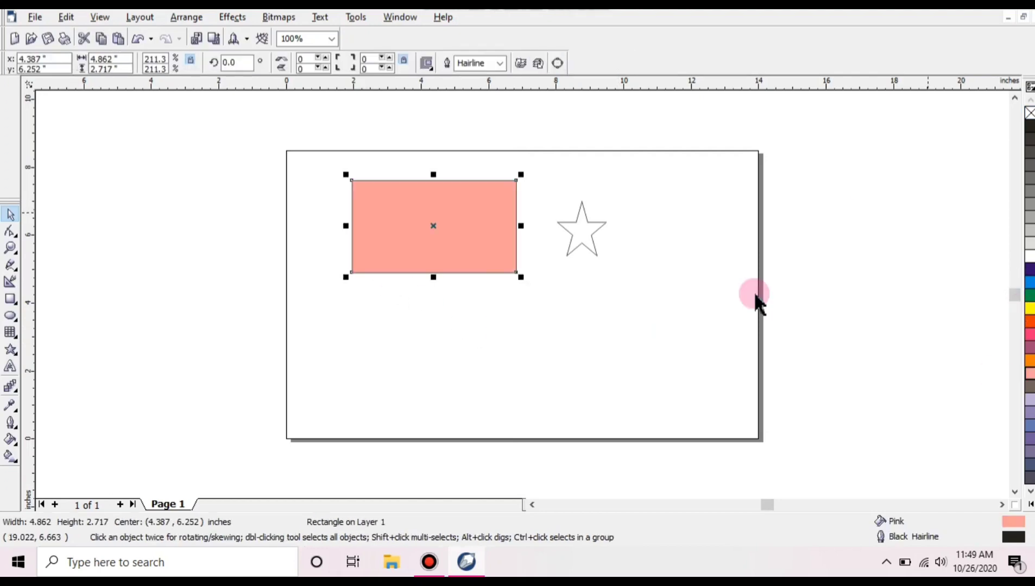
click(587, 239)
click(1030, 309)
click(623, 243)
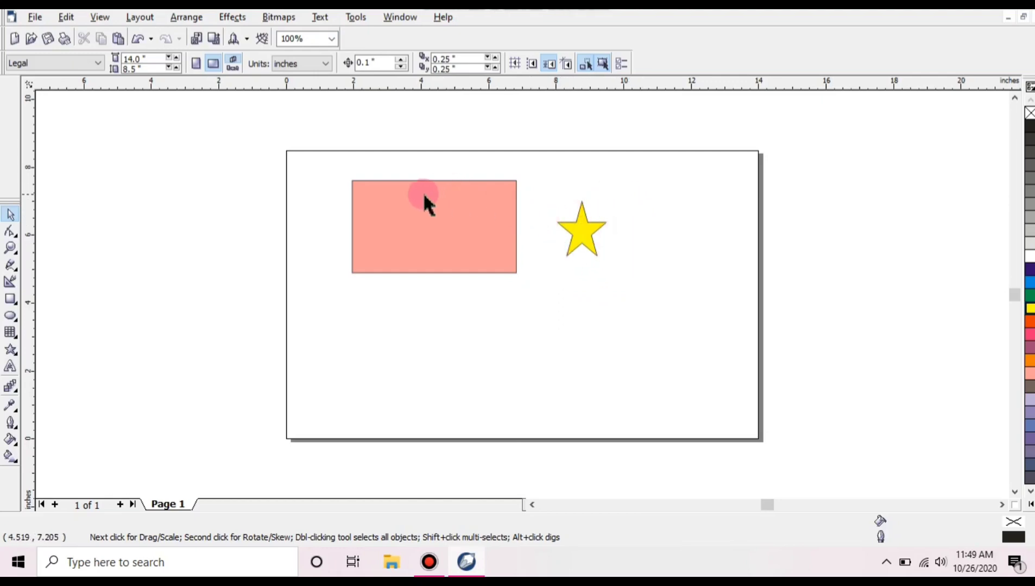
Move the pink rectangle into the page's upper-left corner and place the yellow star on top of it
drag(438, 205, 389, 189)
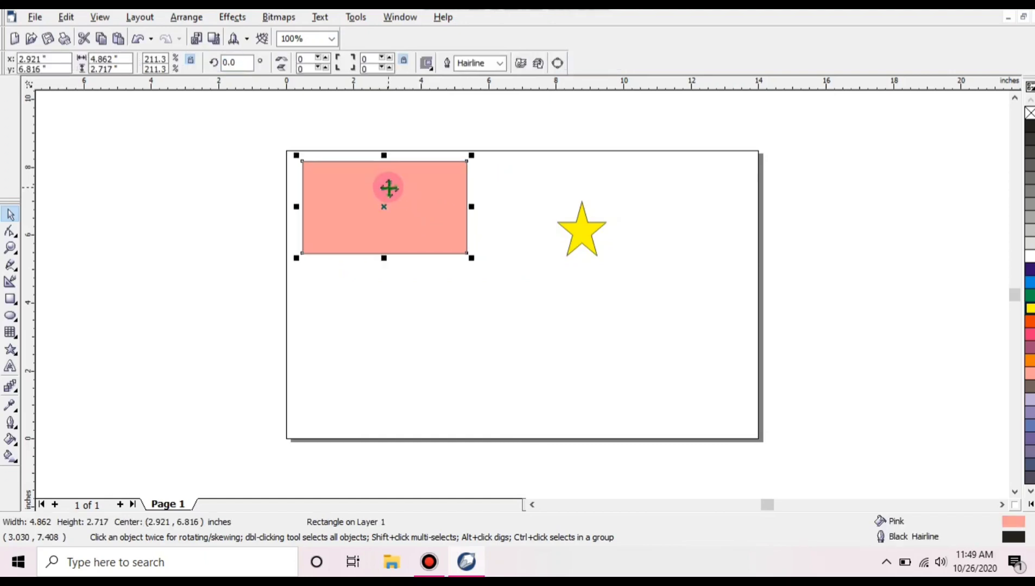
click(586, 235)
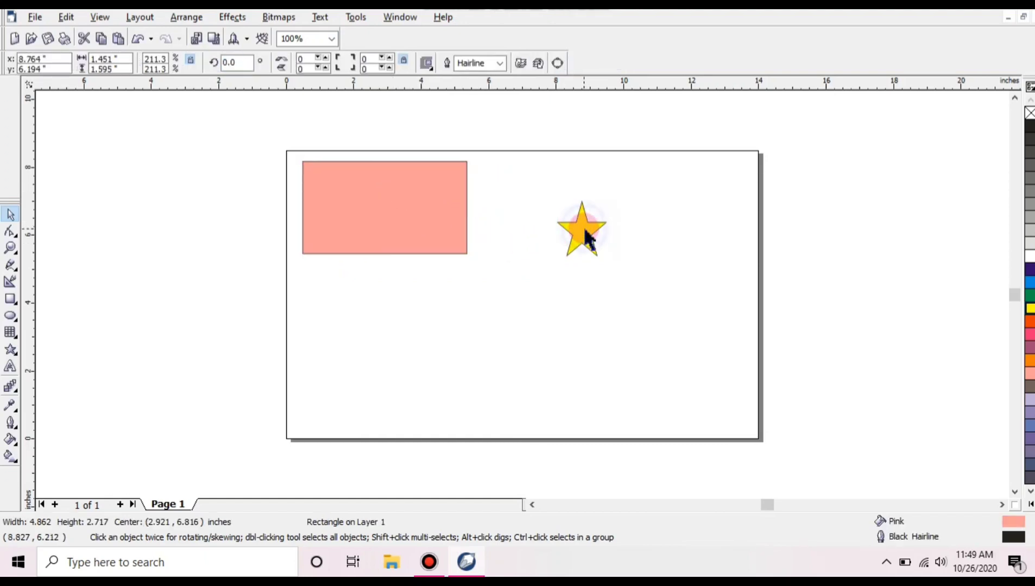
click(681, 251)
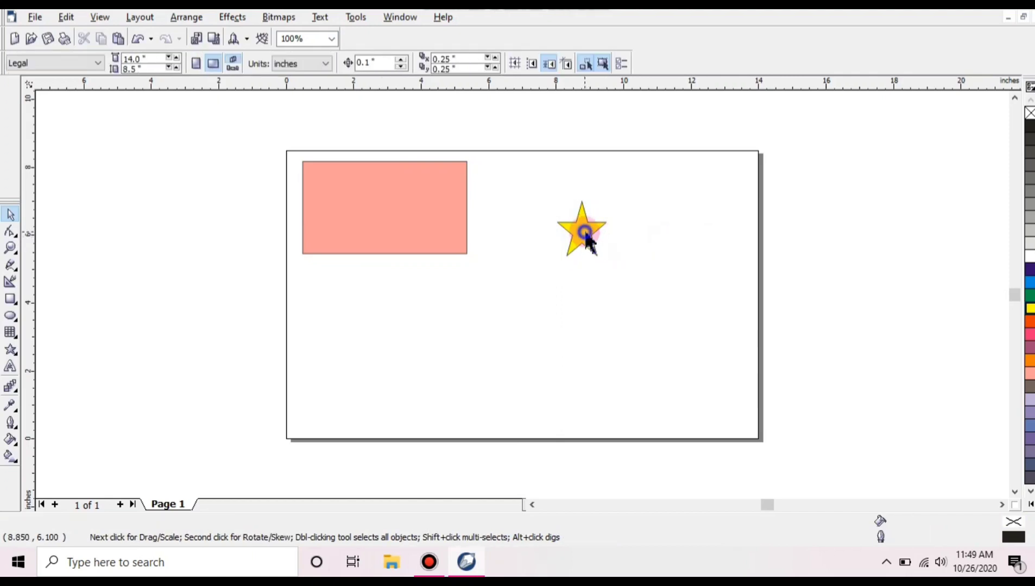
drag(585, 233, 378, 202)
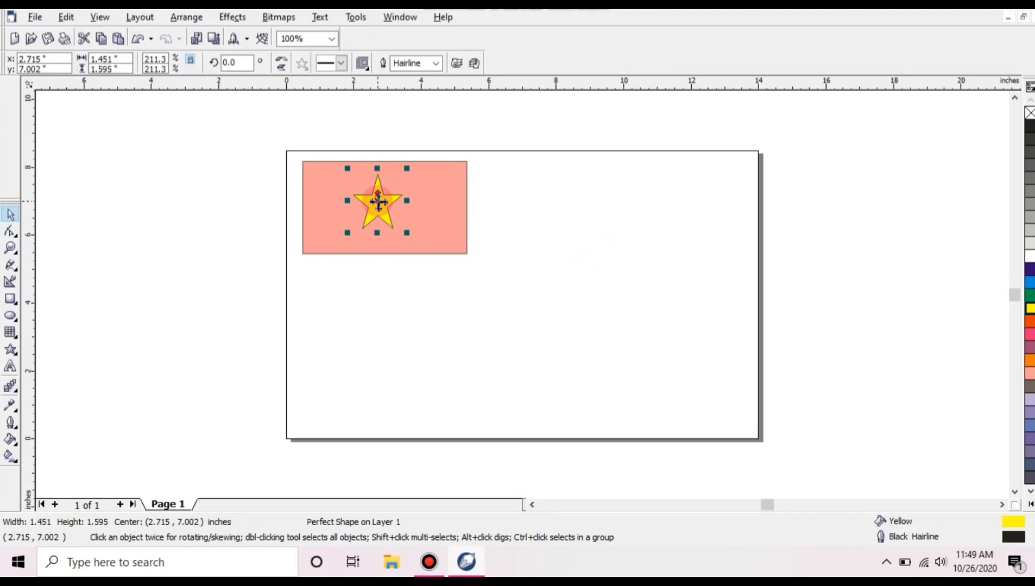
click(542, 283)
Select the rectangle and star together and apply the Trim shaping operation
drag(268, 112, 524, 297)
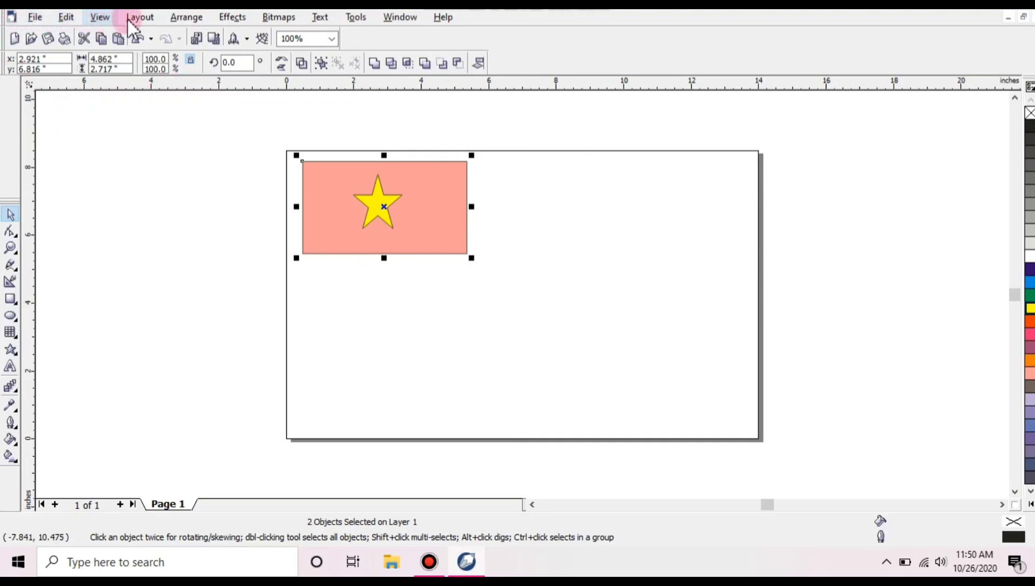
click(186, 16)
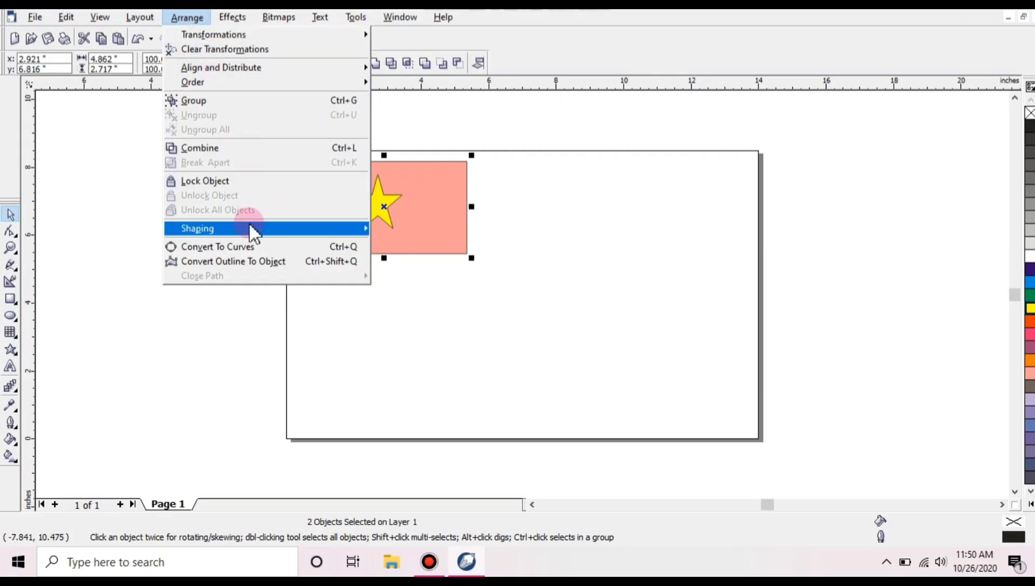
mouse_move(248, 227)
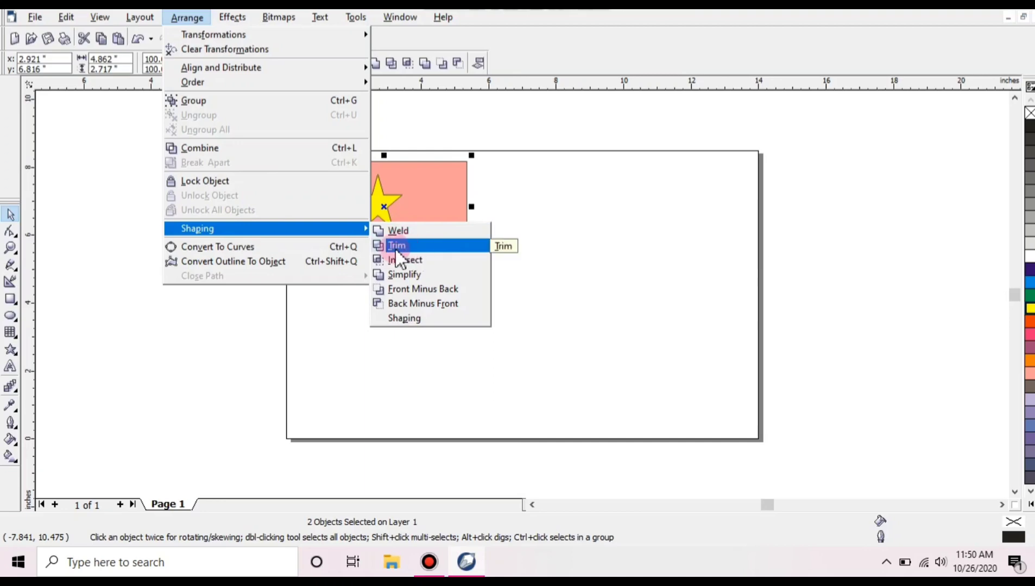
click(428, 247)
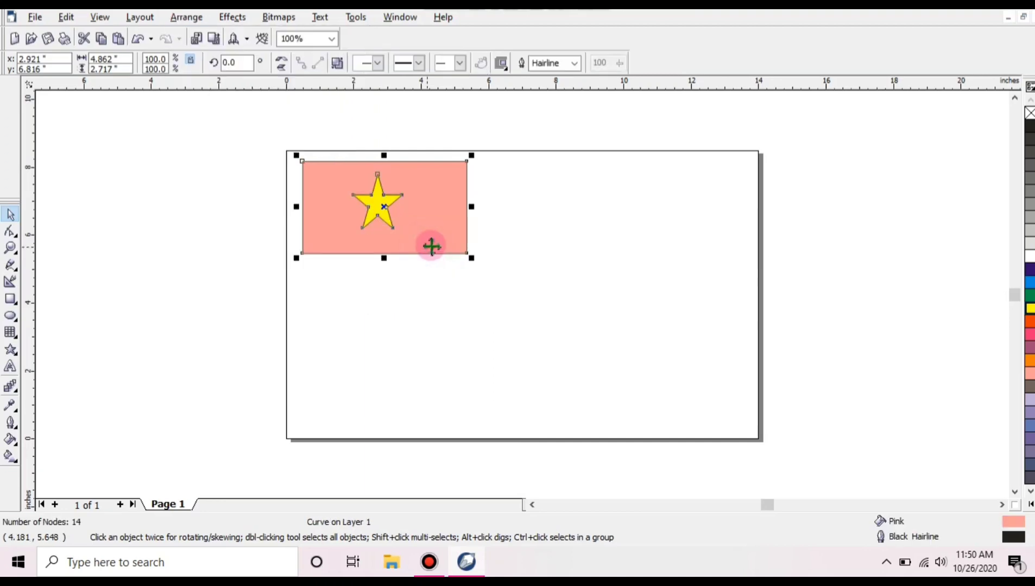
click(482, 239)
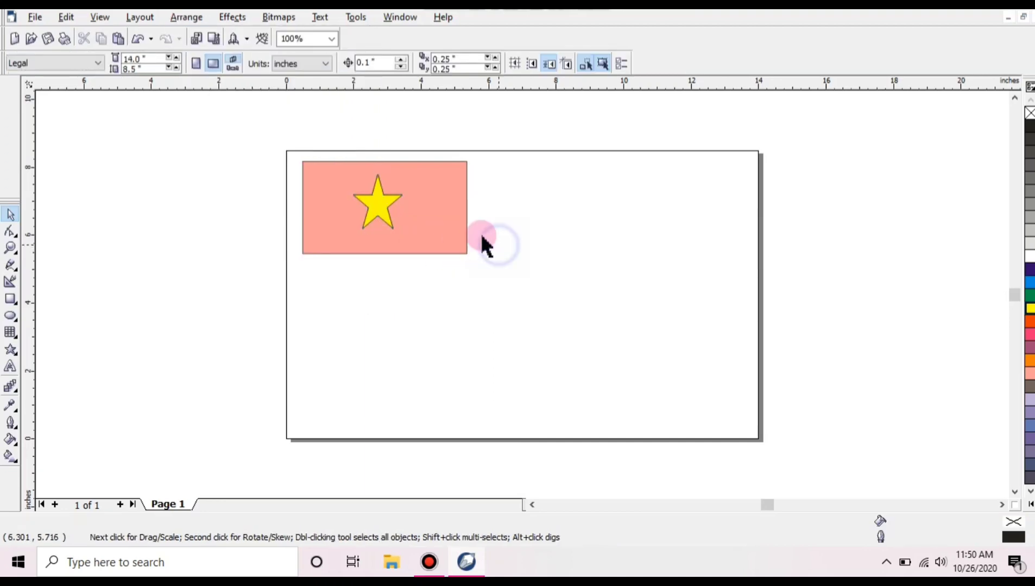
Move the yellow star off the rectangle to the blank area just to its right
click(383, 203)
drag(387, 201, 510, 201)
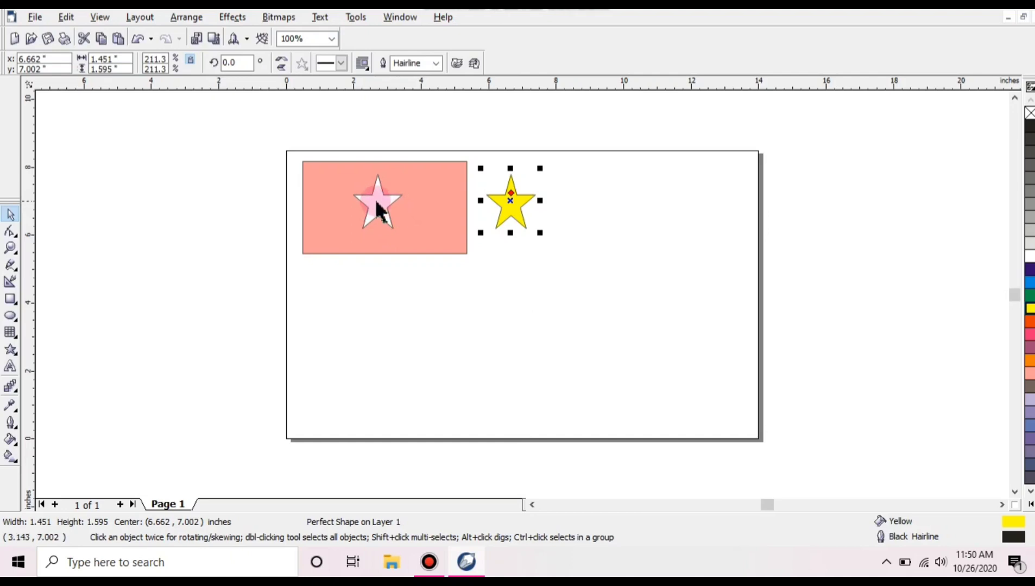
mouse_move(512, 207)
mouse_down()
mouse_move(513, 223)
mouse_move(518, 211)
mouse_up()
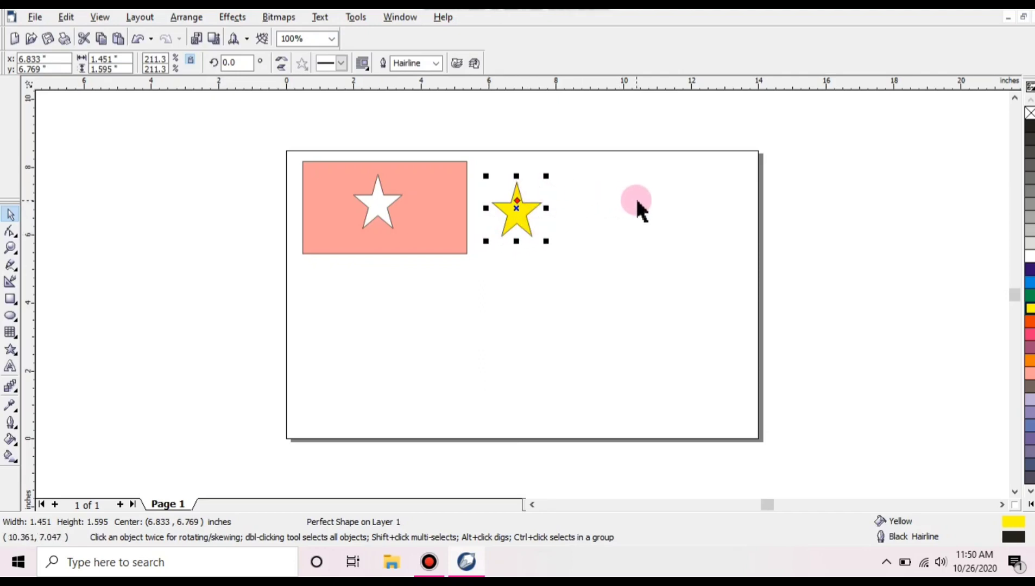
click(362, 289)
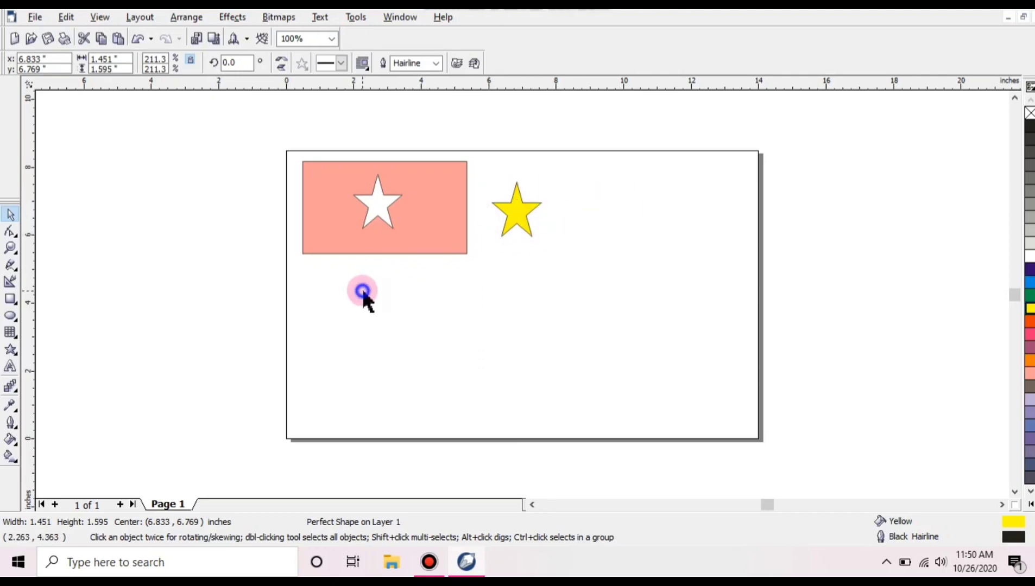
click(10, 299)
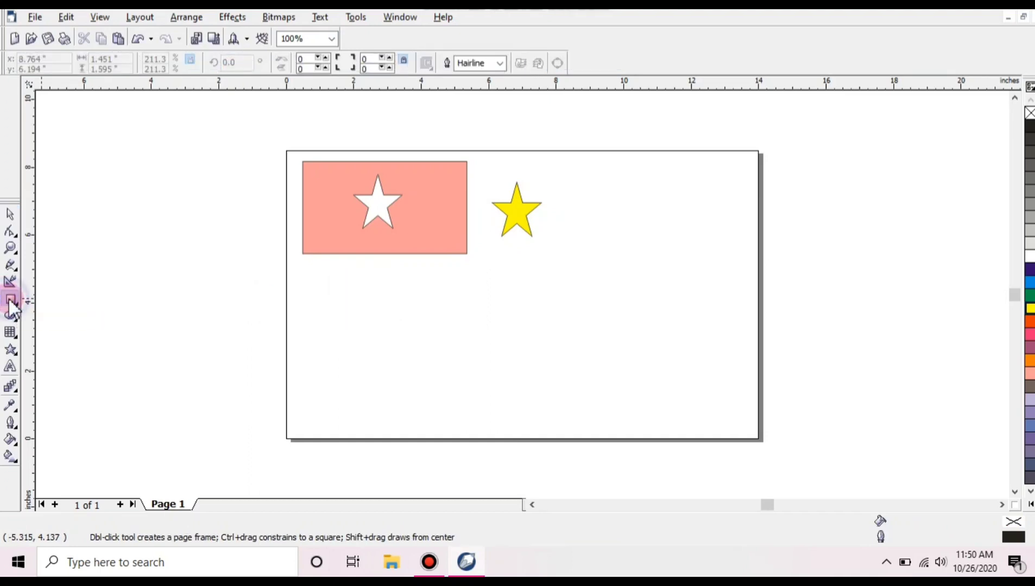
drag(310, 343, 428, 415)
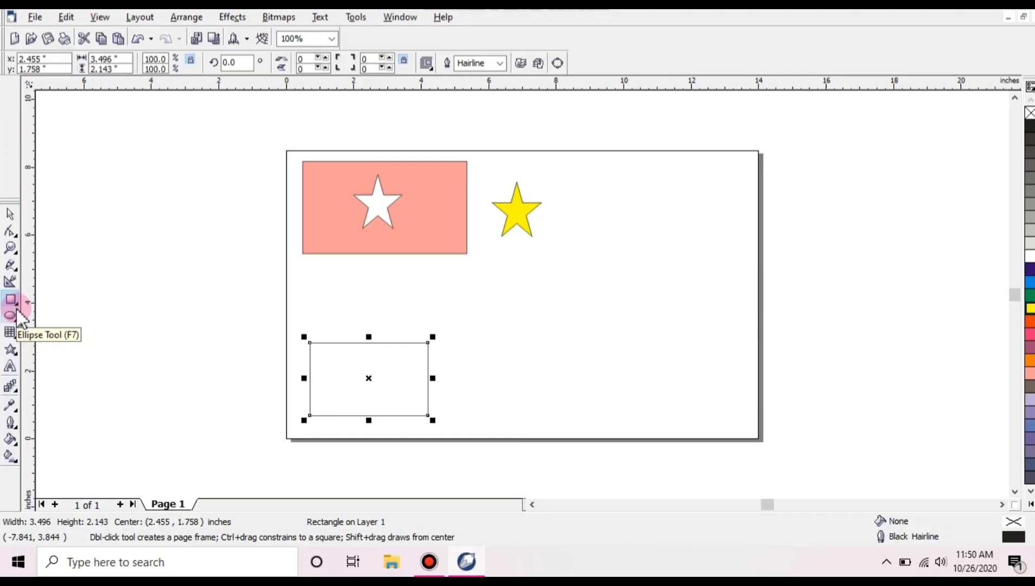
click(67, 18)
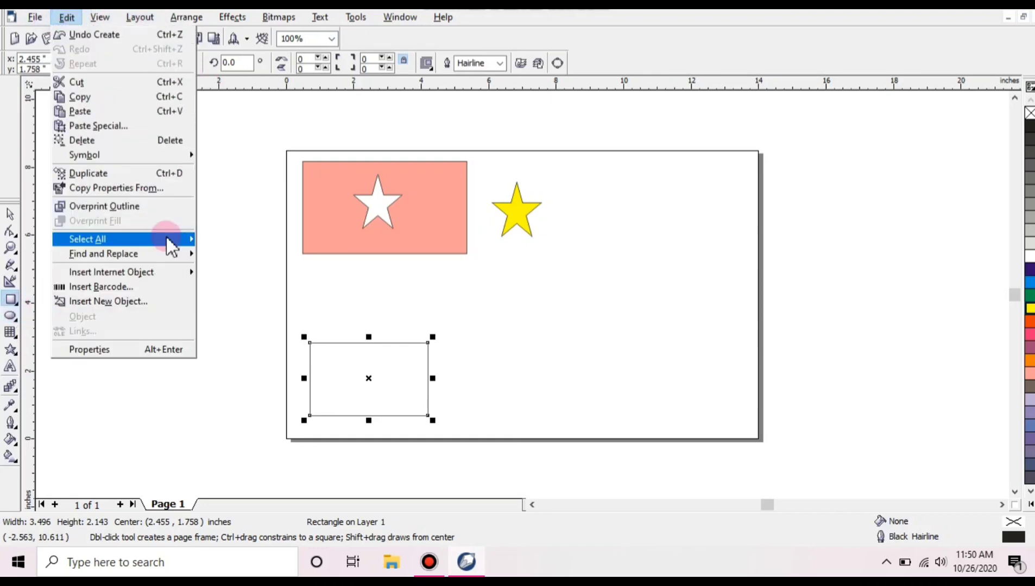
click(99, 143)
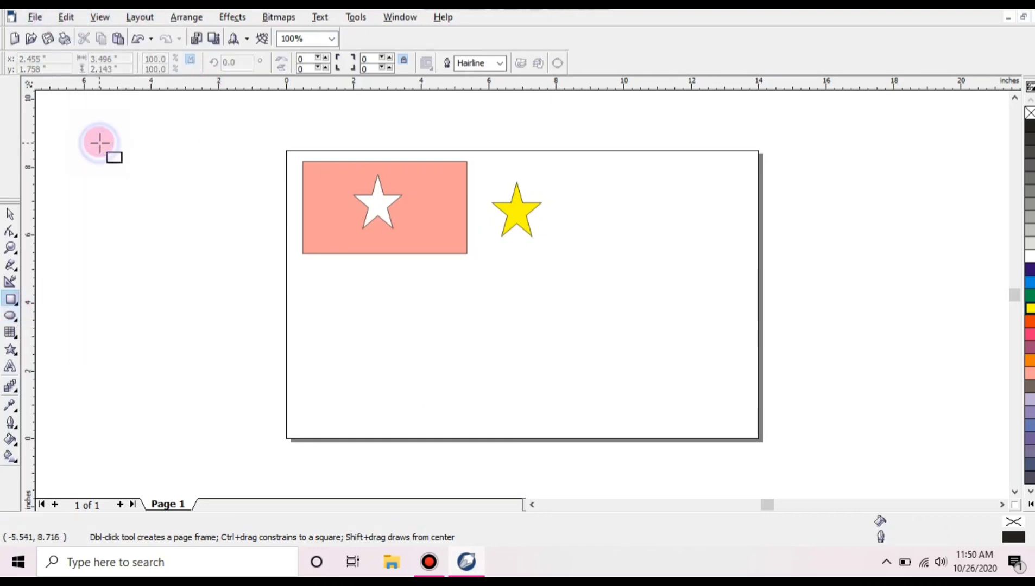
Draw an ellipse about 2.96 by 1.53 inches below the trimmed rectangle, and a rectangle about 4.38 by 1.83 inches just beneath it
click(10, 316)
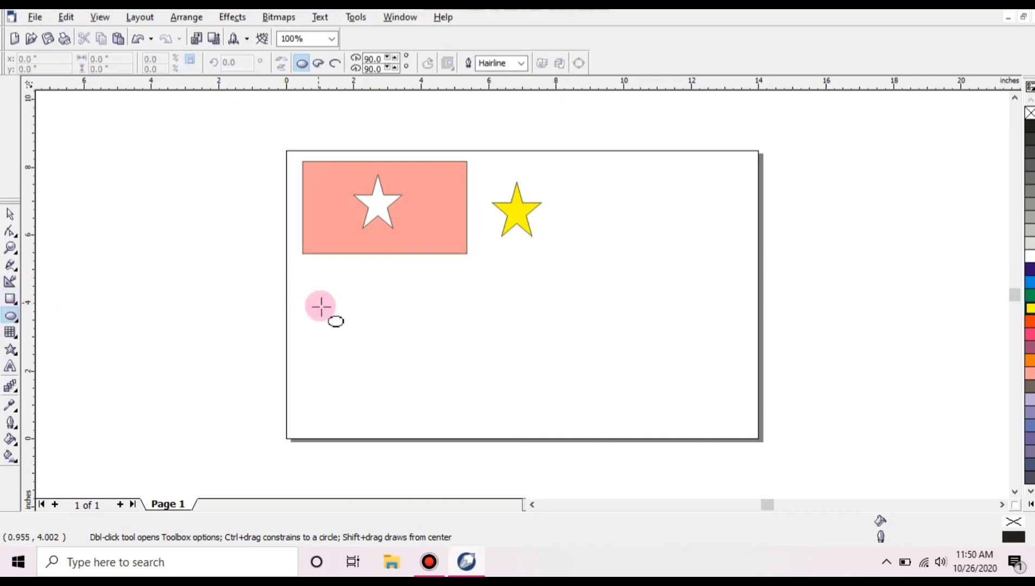
click(322, 309)
drag(358, 340, 421, 361)
click(10, 299)
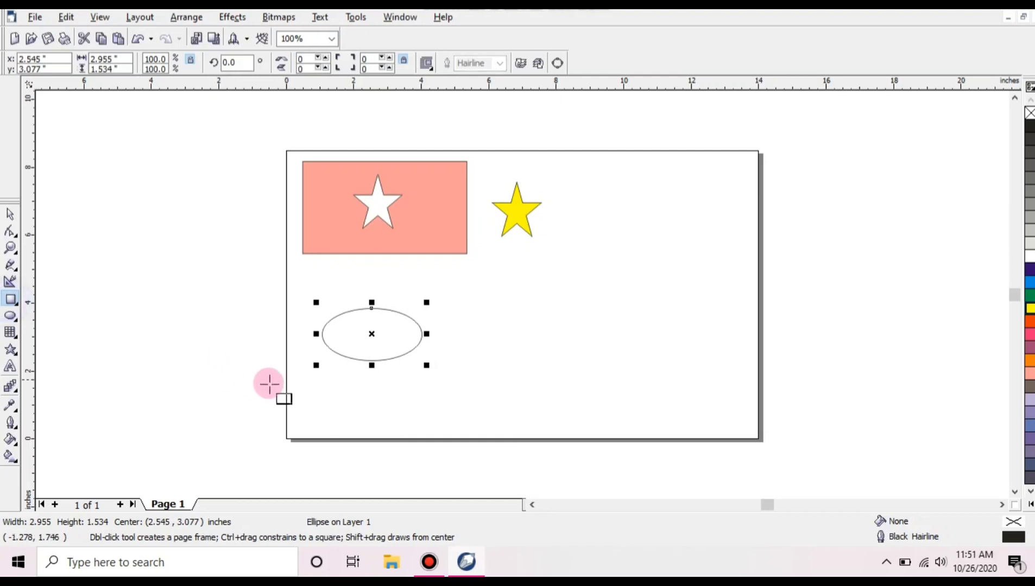
drag(292, 366, 440, 428)
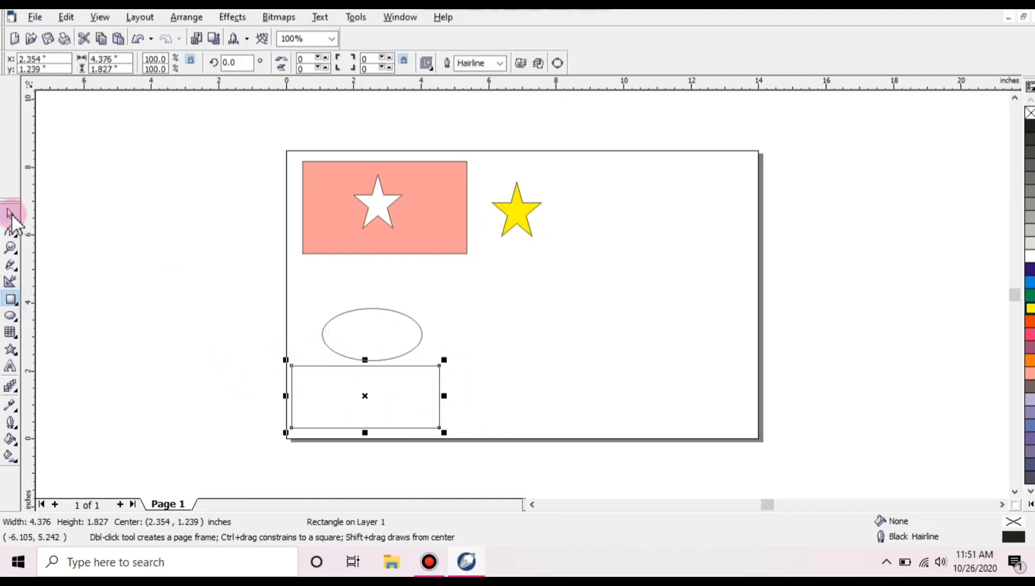
Fill the ellipse with Yellow and the rectangle beneath it with Pink
click(10, 215)
click(331, 320)
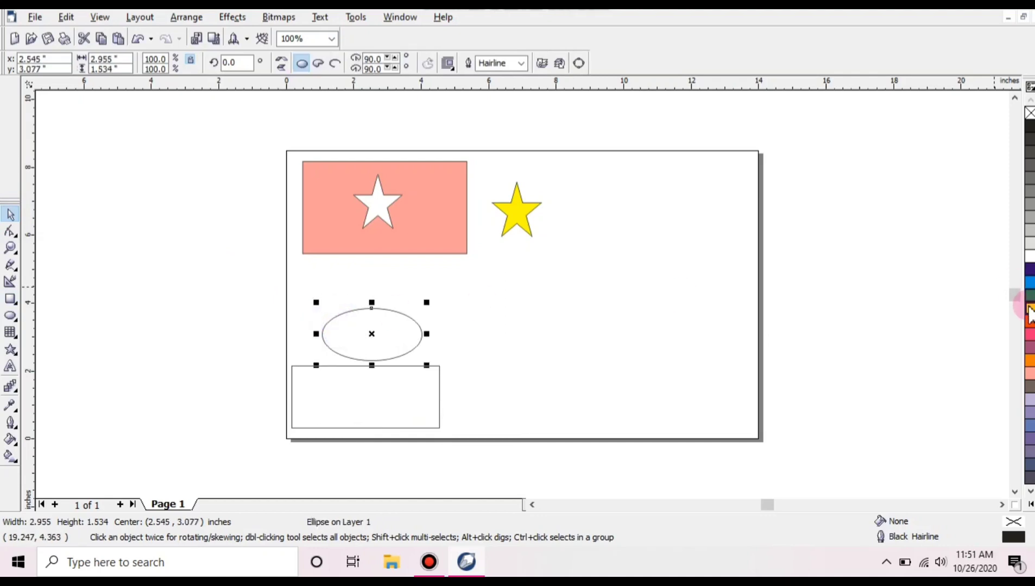
click(1030, 309)
click(427, 403)
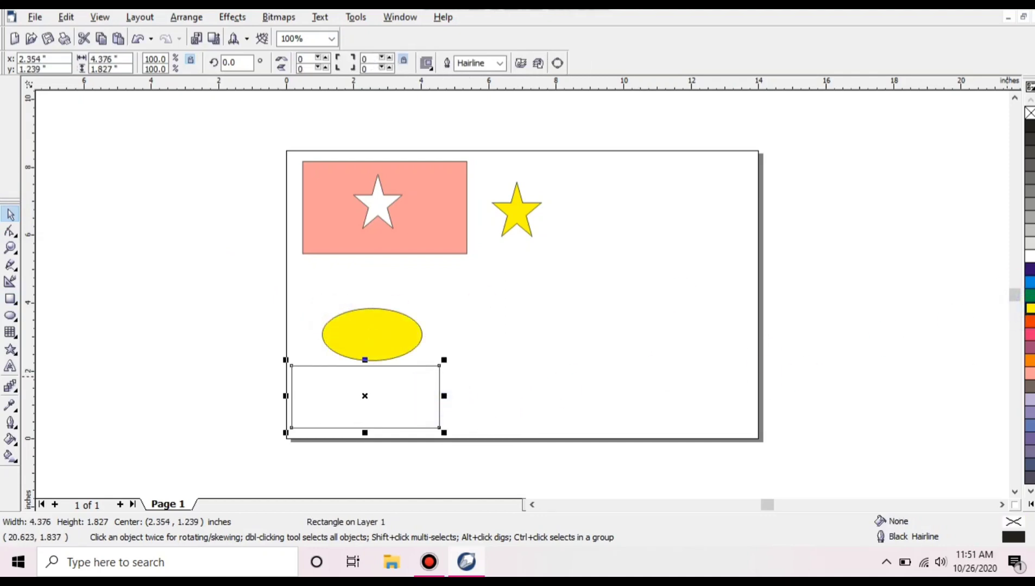
click(1030, 373)
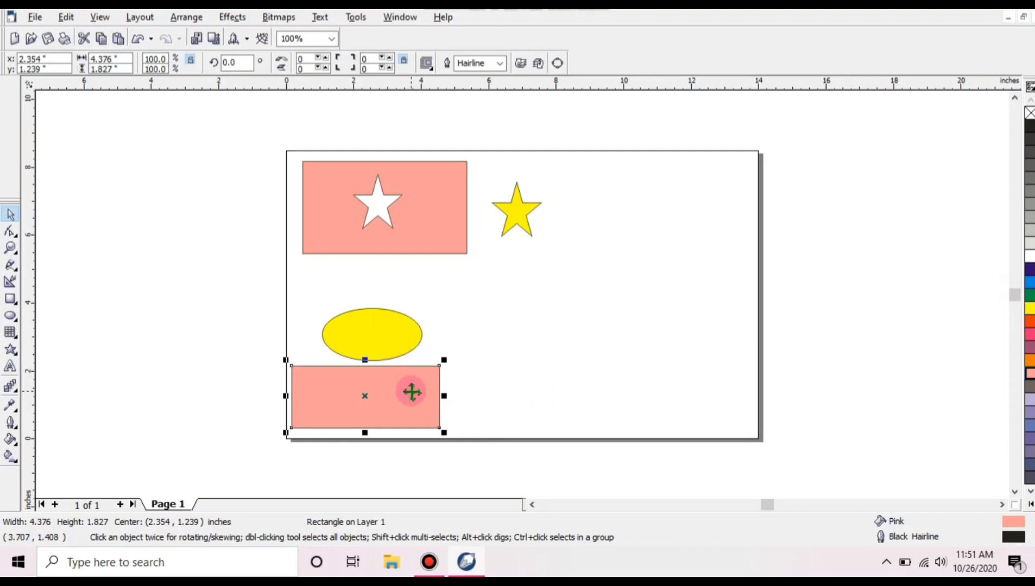
Centre the pink rectangle under the yellow ellipse and move it up to cover the ellipse's lower half
key(Right)
key(Right)
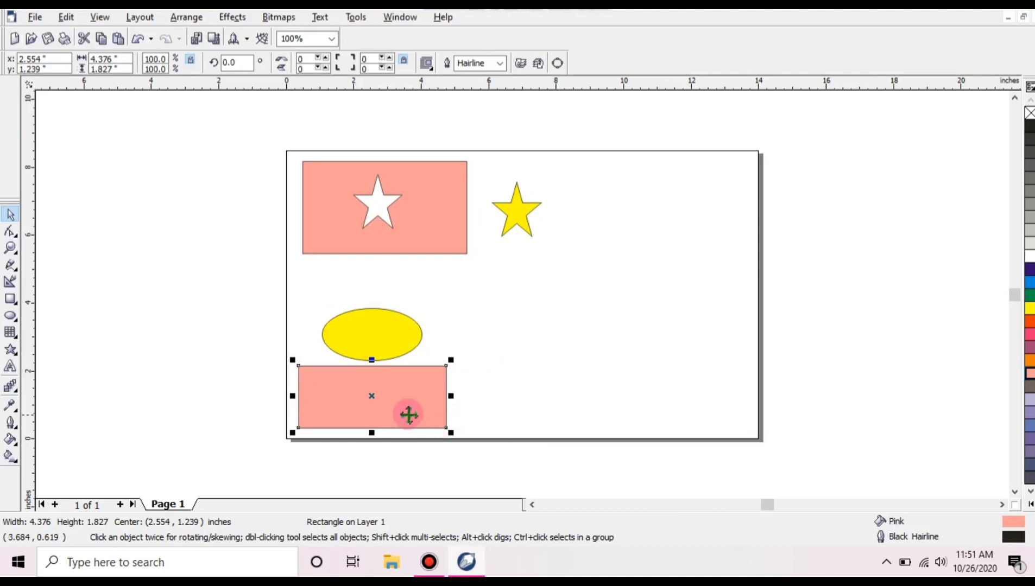
drag(407, 414, 409, 382)
click(503, 379)
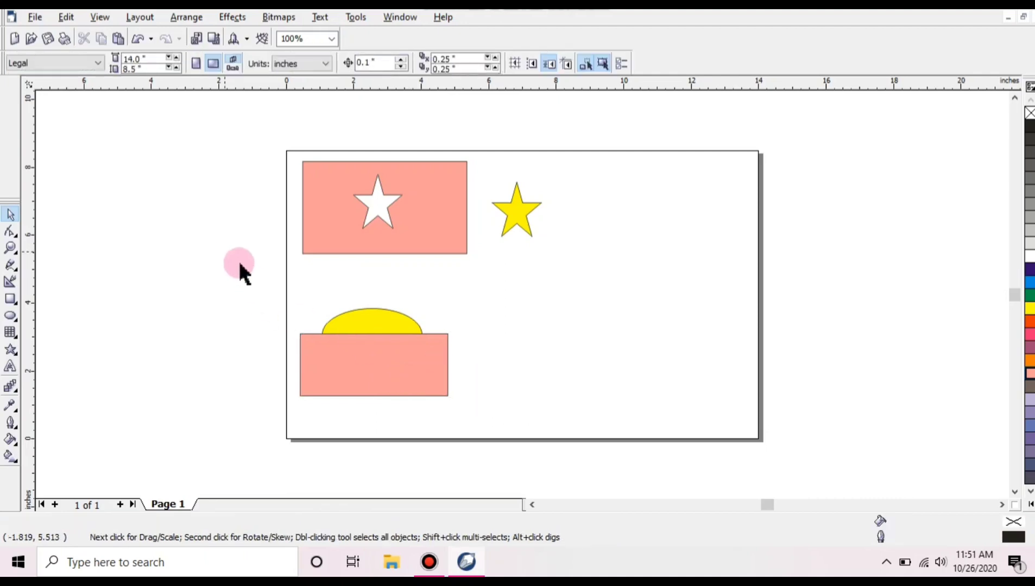
Select the yellow ellipse and the overlapping pink rectangle together and apply the Trim shaping operation
drag(244, 265, 479, 419)
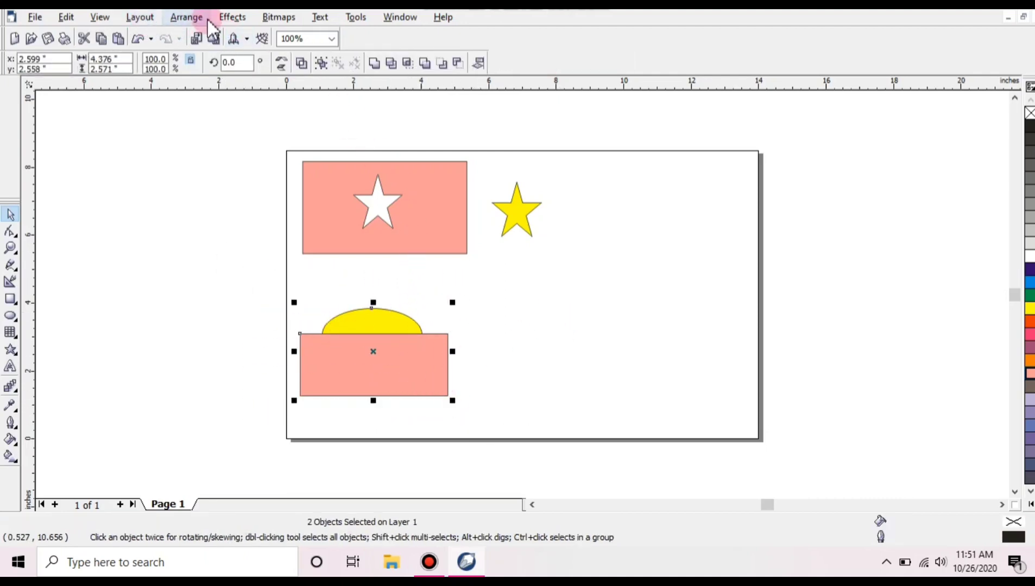
click(186, 18)
mouse_move(352, 229)
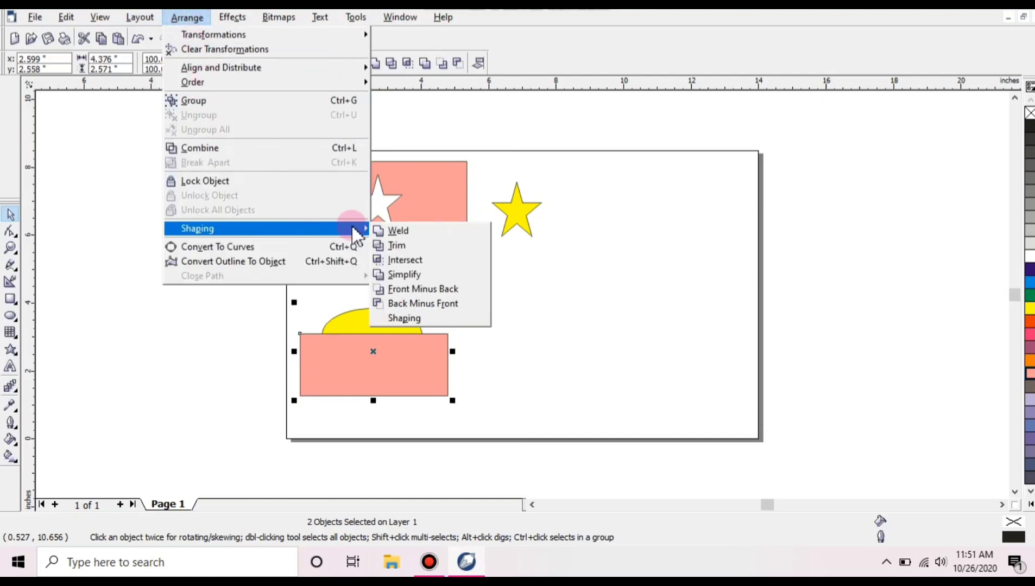
click(402, 247)
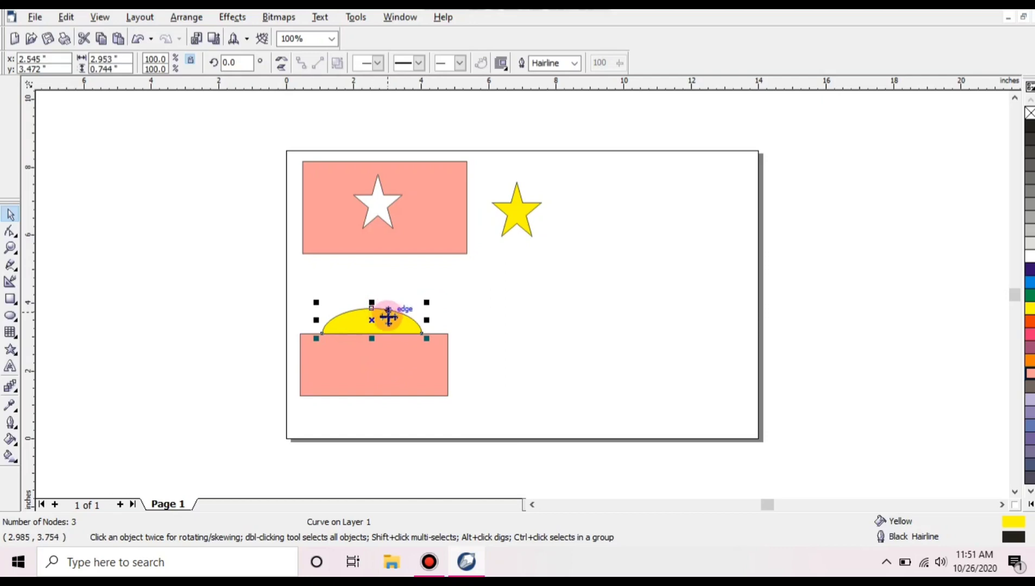
Move the trimmed yellow half-ellipse up off the pink rectangle, leaving a small gap between them
drag(388, 318, 386, 309)
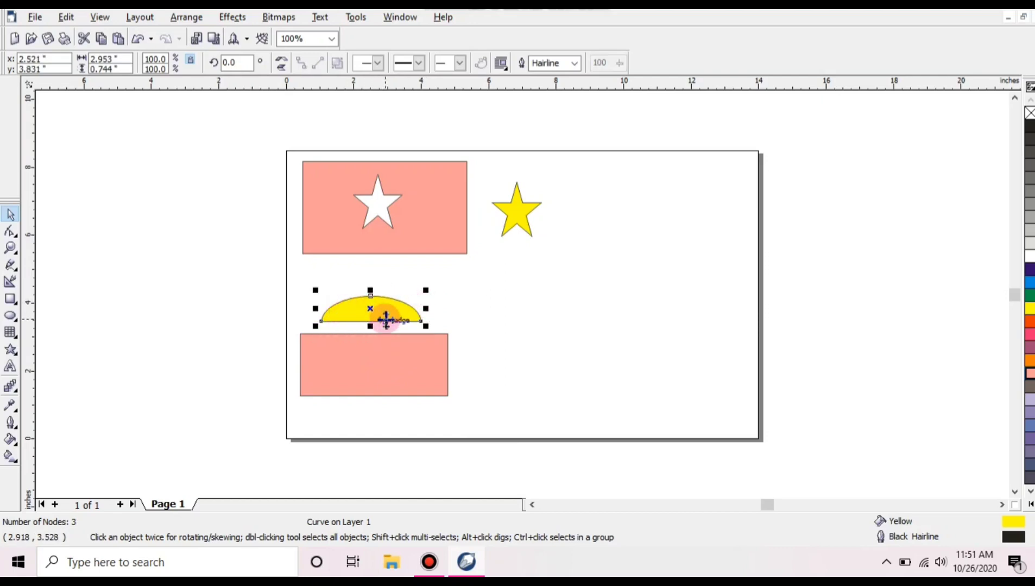
key(Up)
key(Right)
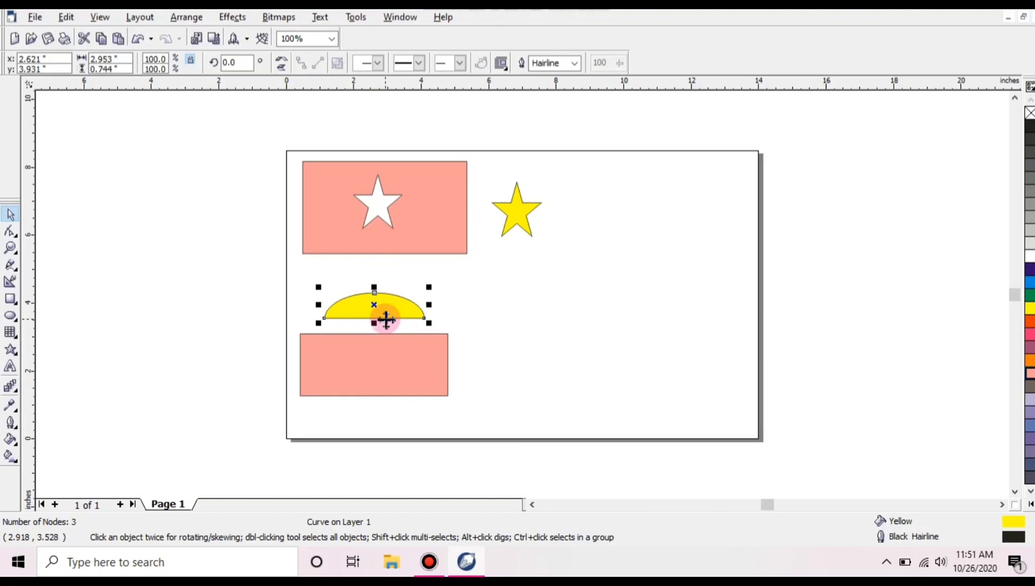
click(544, 342)
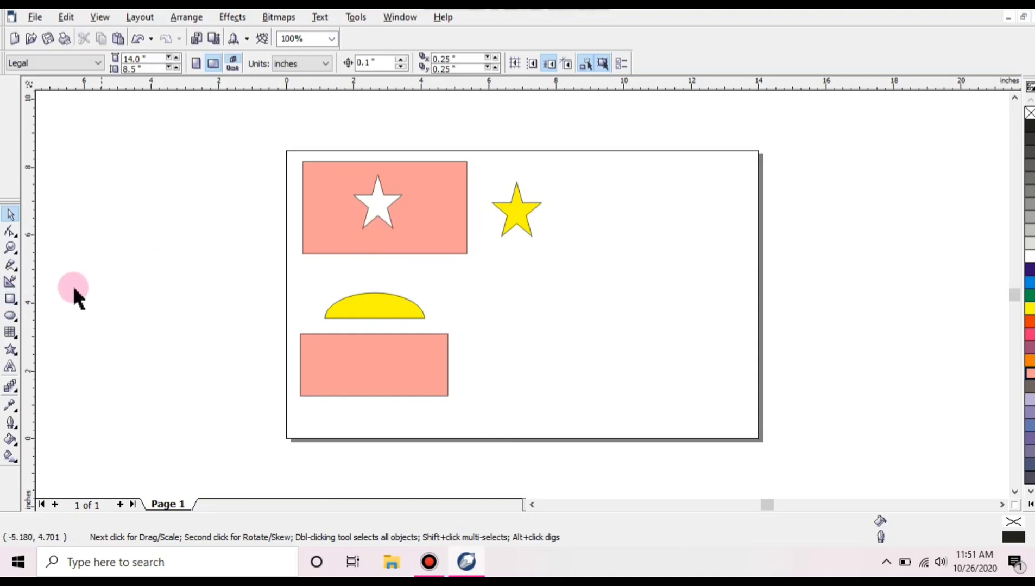
Draw a rectangle about 3.81 by 2.01 inches in the page's upper-right area, beside the yellow star
click(9, 299)
drag(570, 174, 699, 242)
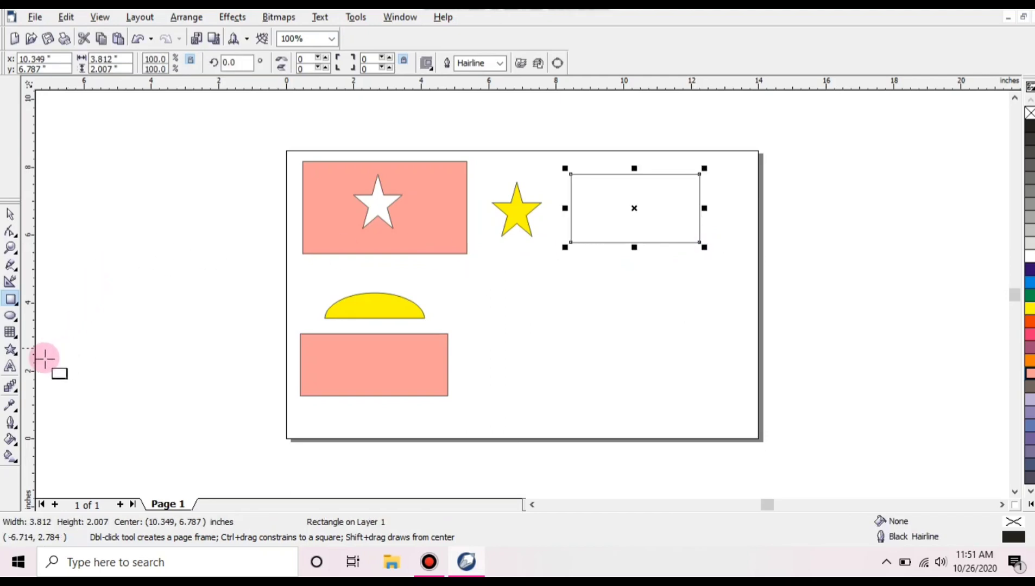
click(11, 350)
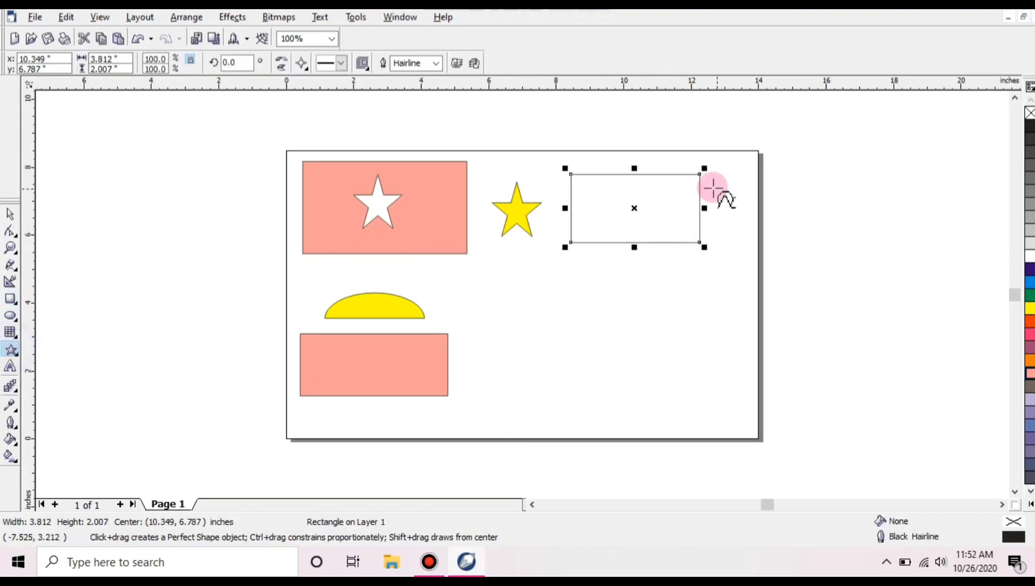
drag(708, 182, 756, 234)
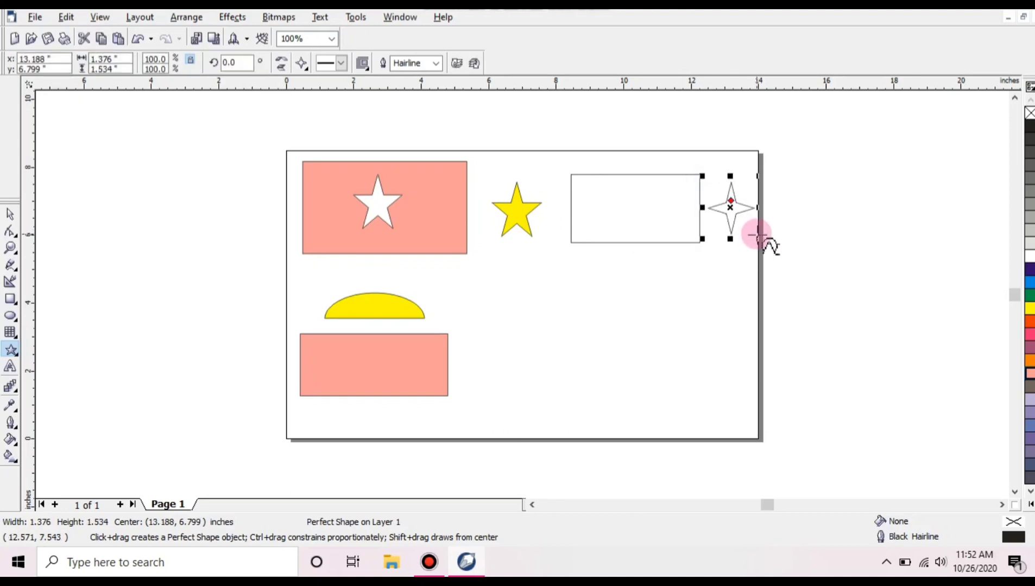
click(61, 16)
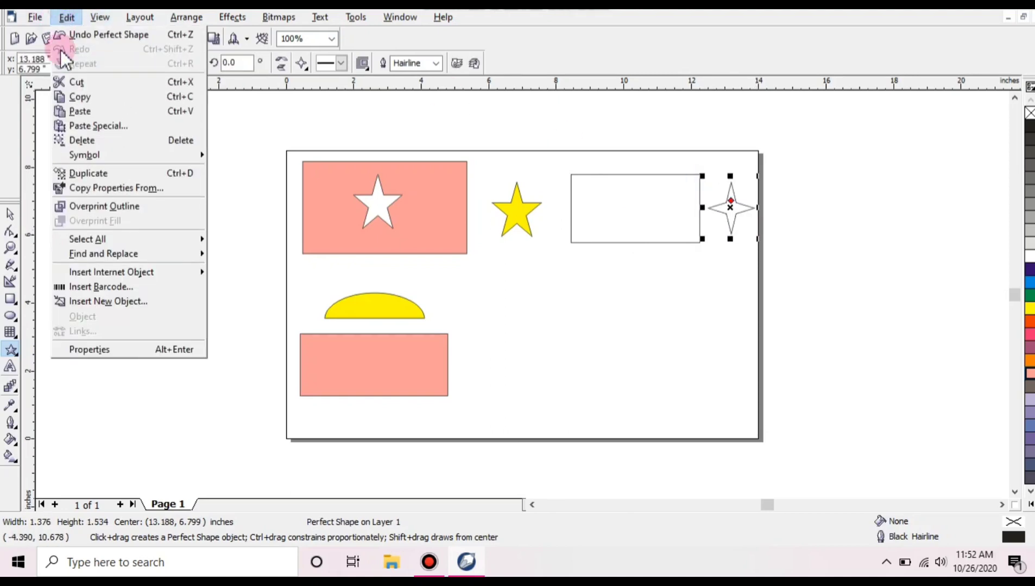
click(105, 140)
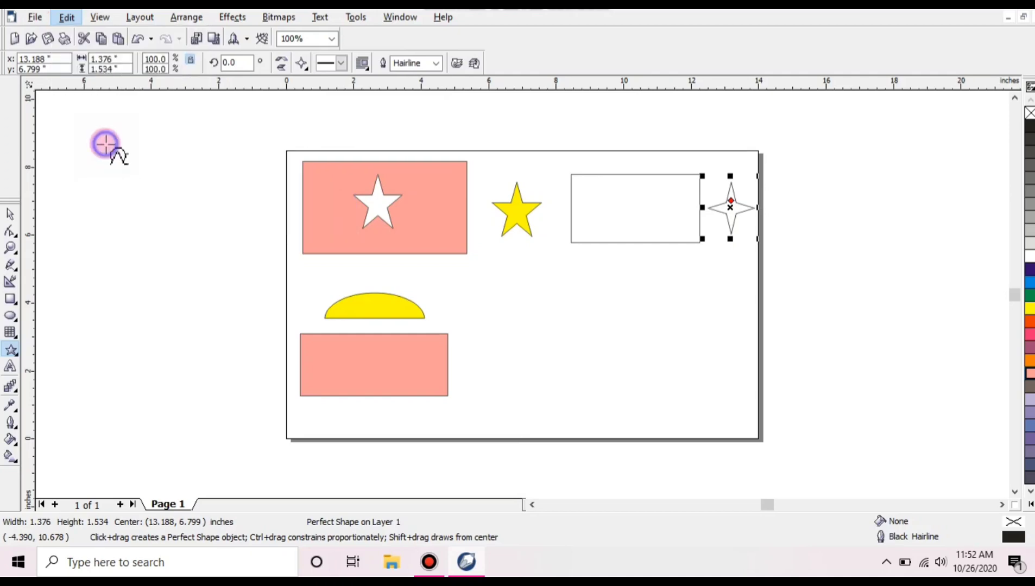
Draw a five-pointed star about 1.31 by 1.27 inches between the new rectangle and the page's right edge
click(307, 69)
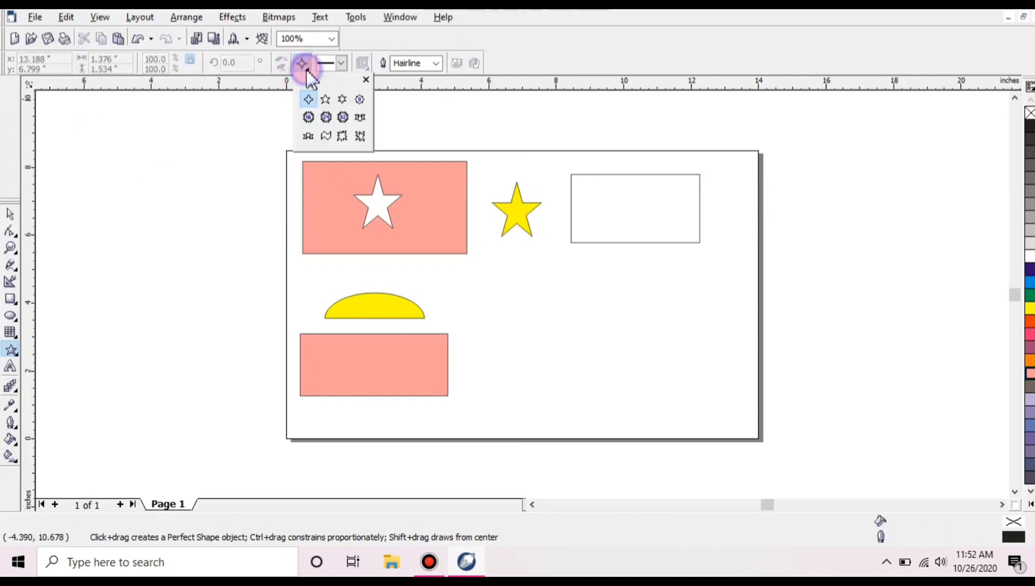
click(326, 100)
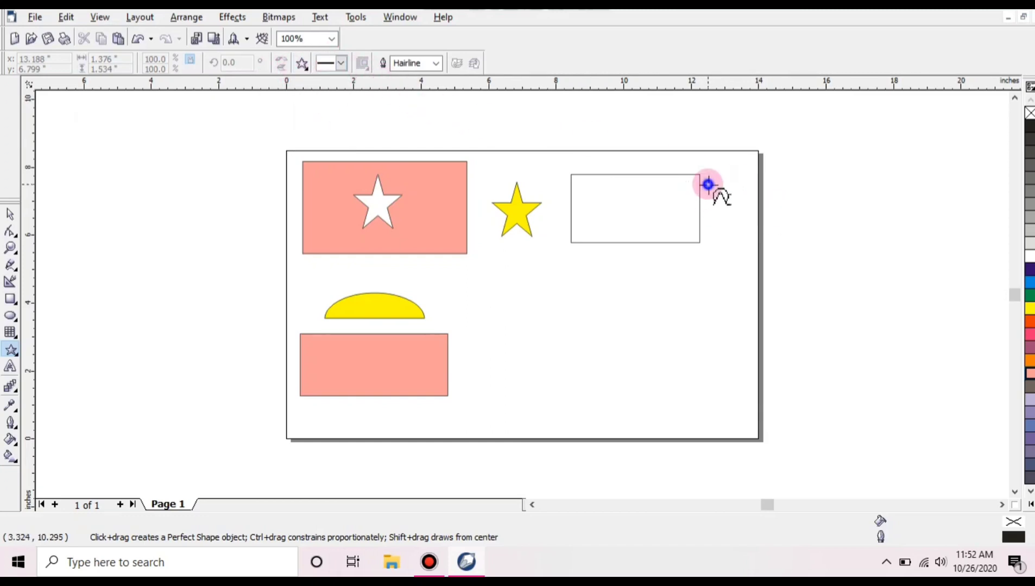
mouse_move(707, 184)
mouse_down()
mouse_move(735, 227)
mouse_move(757, 233)
mouse_up()
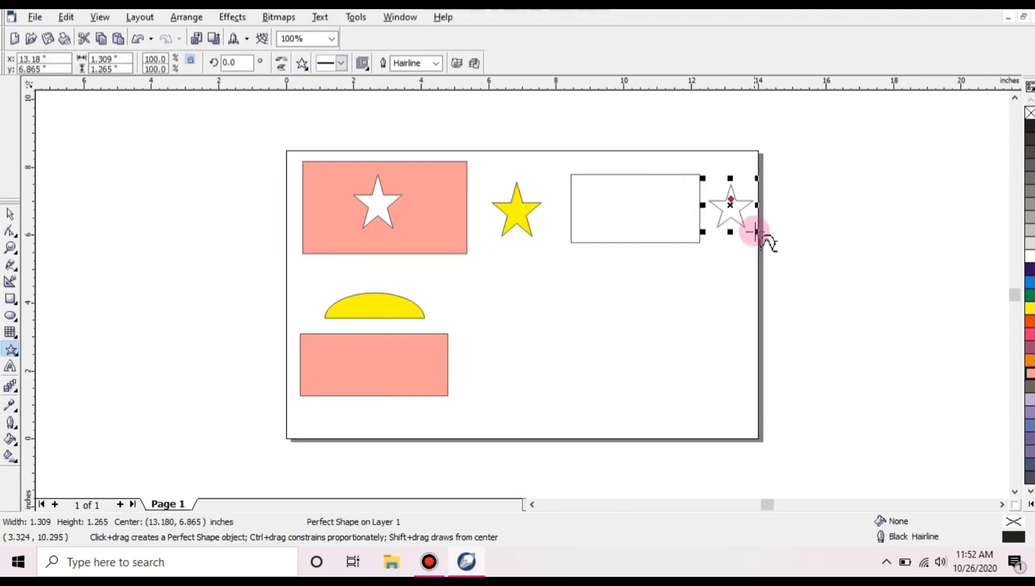
Fill the new unfilled rectangle with Pink and the star beside it with Yellow
click(10, 213)
click(594, 194)
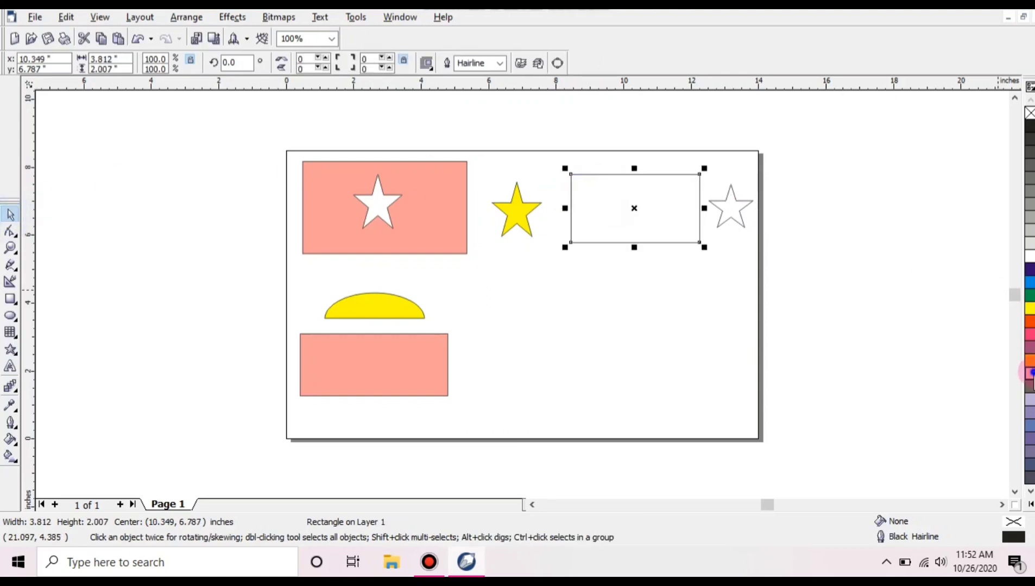
click(1029, 373)
click(727, 208)
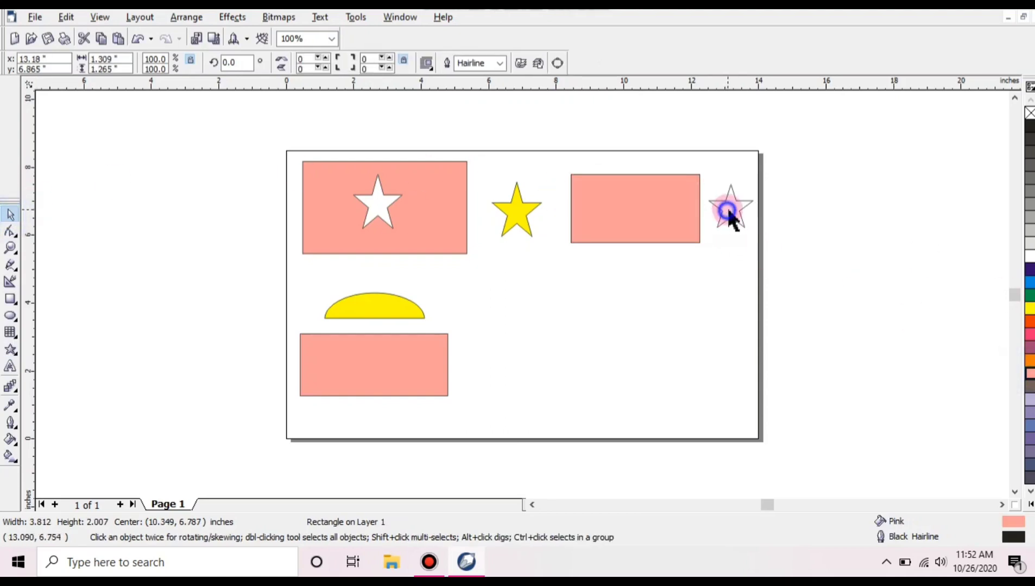
click(1029, 310)
click(599, 355)
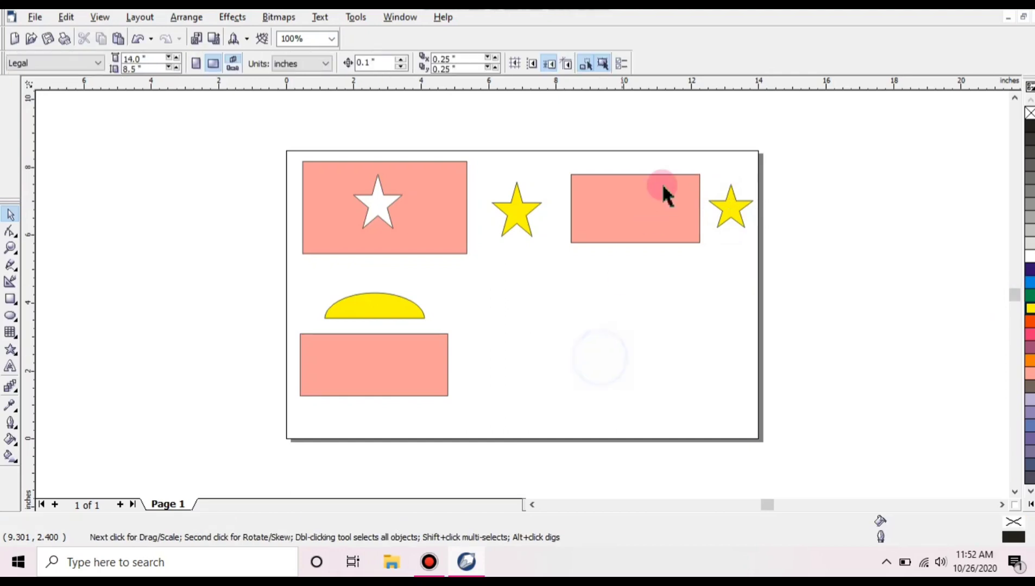
Move the new yellow star onto the middle of the pink rectangle's top edge so the two partly overlap
drag(720, 204, 642, 161)
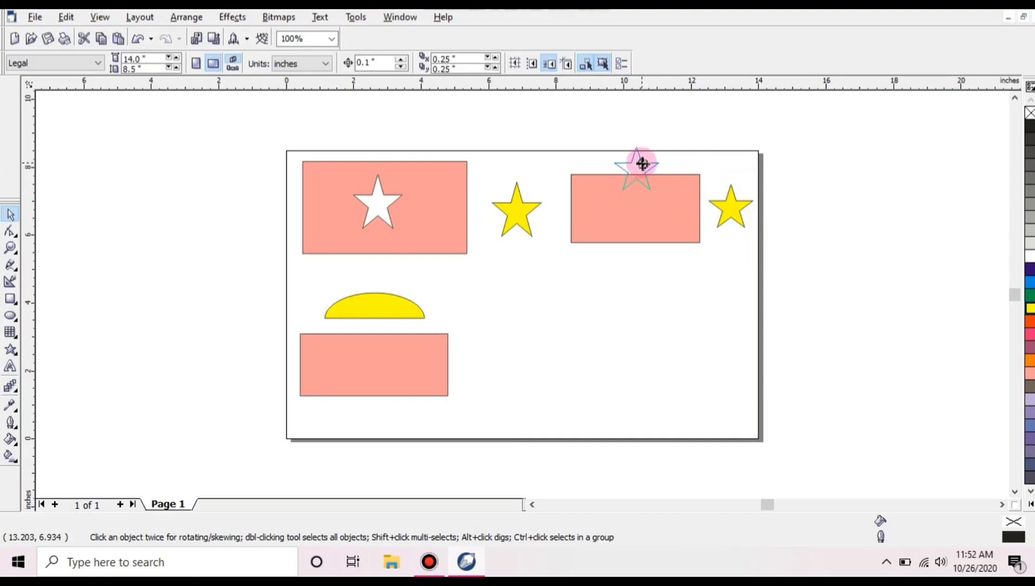
drag(643, 164, 642, 165)
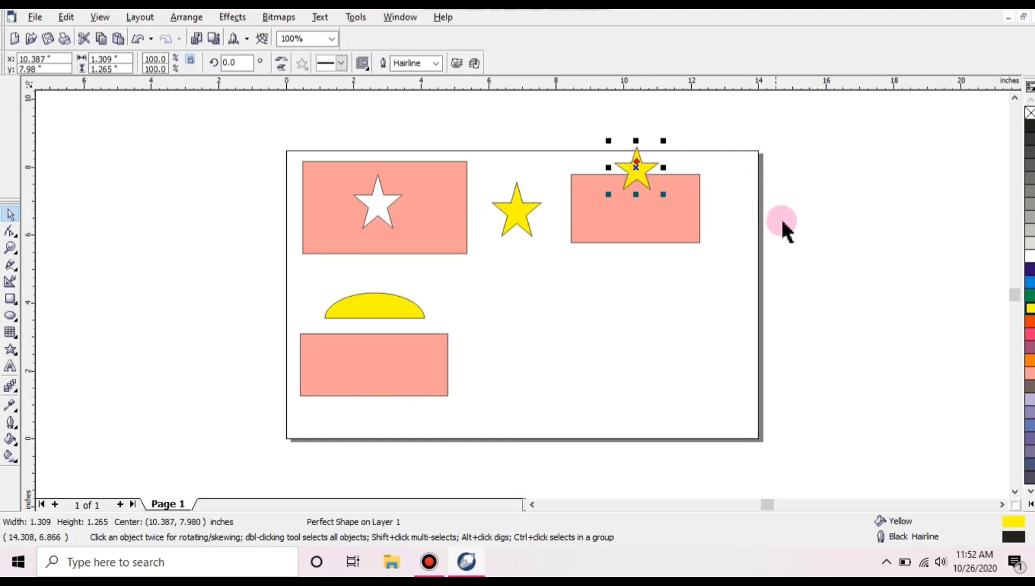
click(780, 225)
Trim the upper-right pink rectangle with the yellow star overlapping its top edge
drag(537, 112, 738, 268)
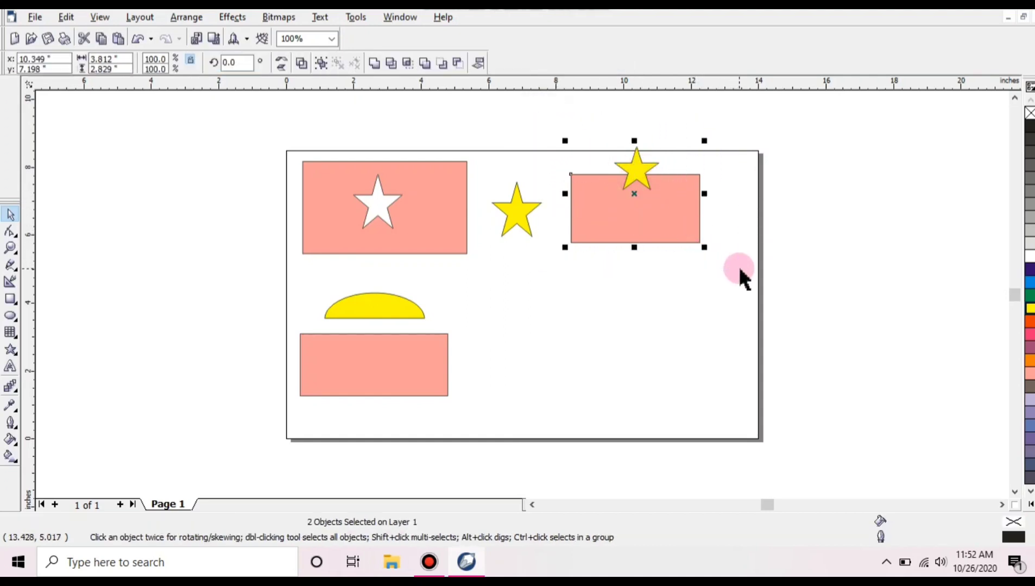
click(185, 17)
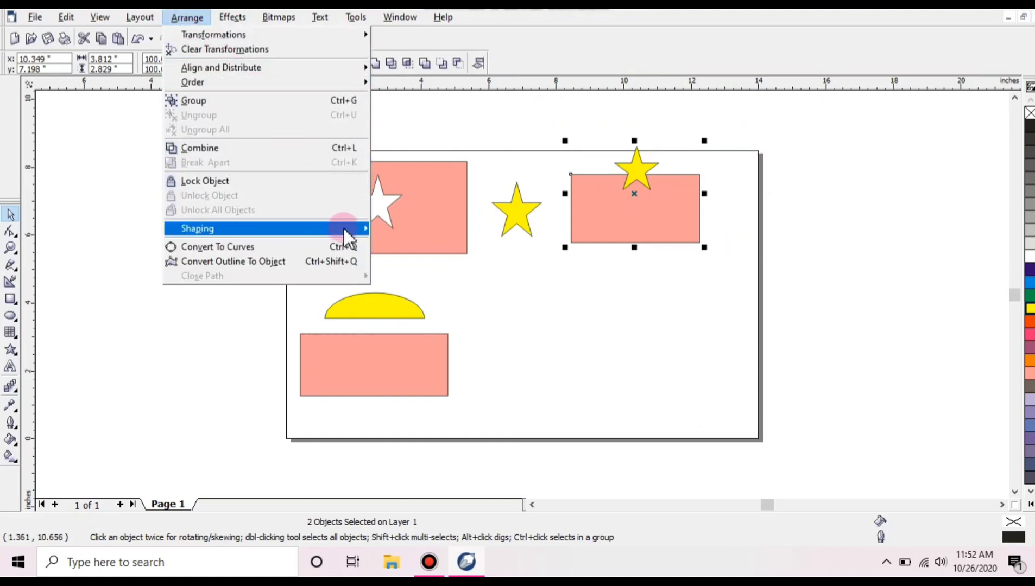
mouse_move(345, 228)
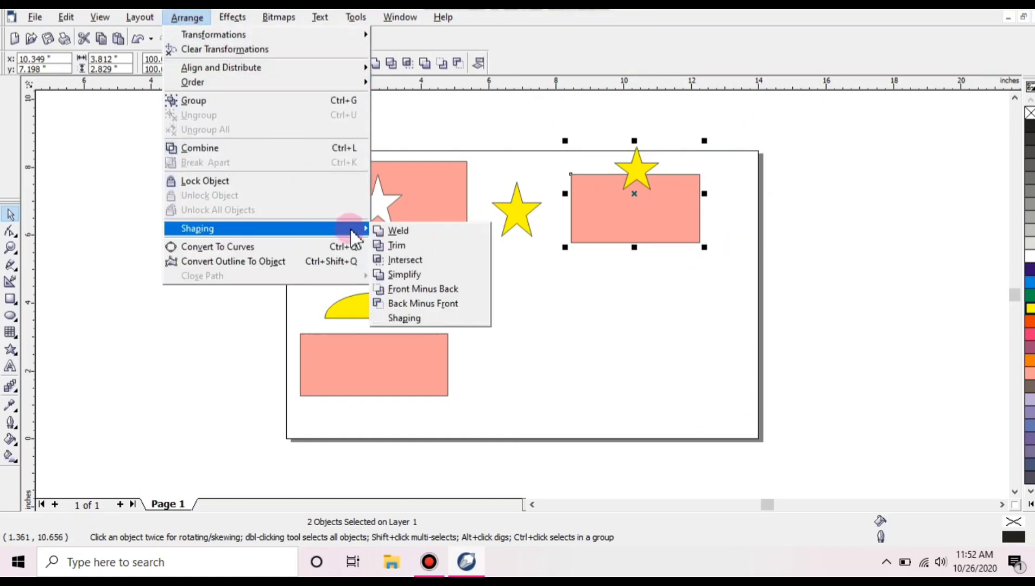
click(412, 246)
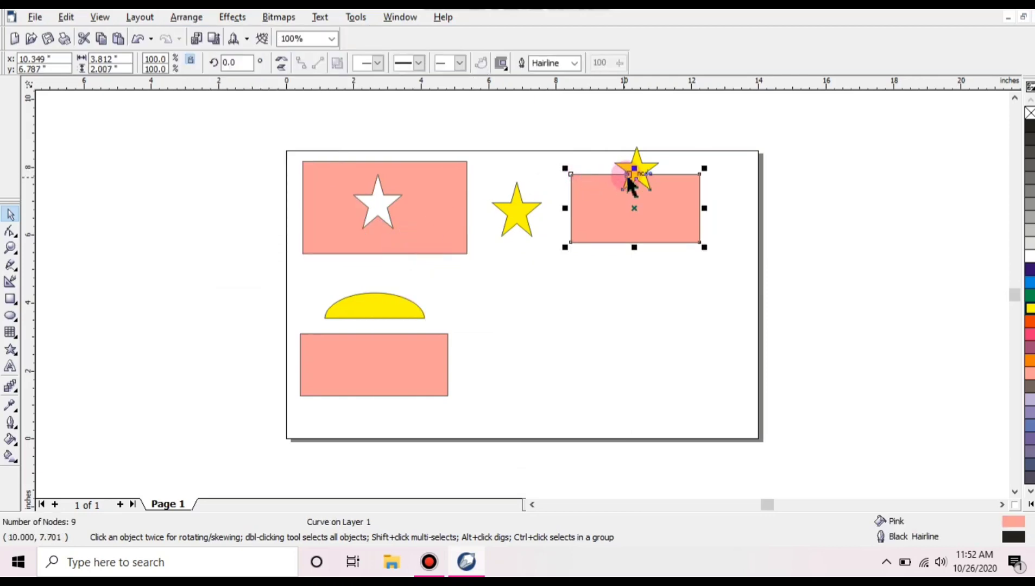
Move the yellow star off the trimmed rectangle to its right side, centered at about 13.05, 6.87 inches
drag(640, 168, 730, 202)
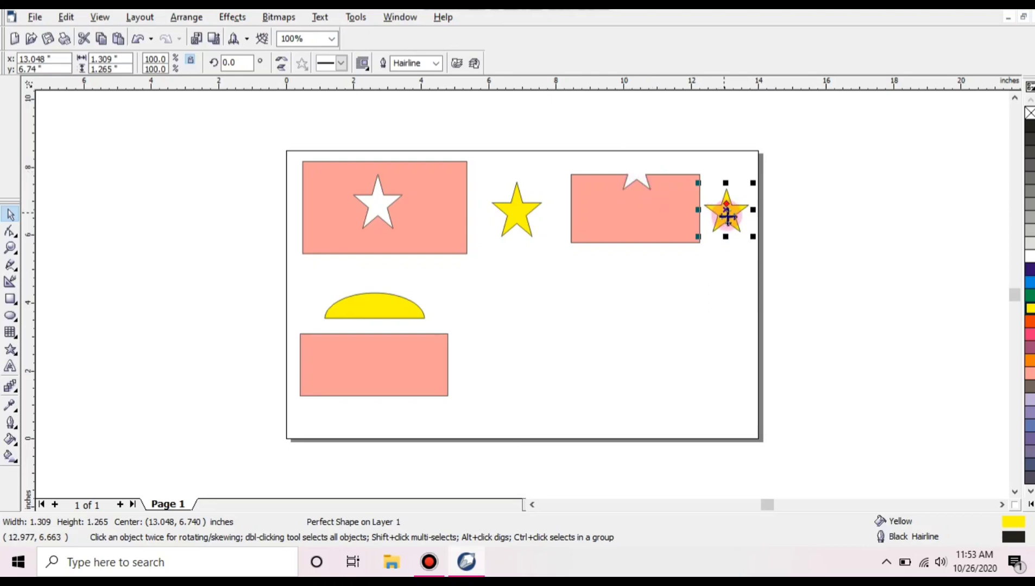
drag(729, 217, 730, 206)
key(Down)
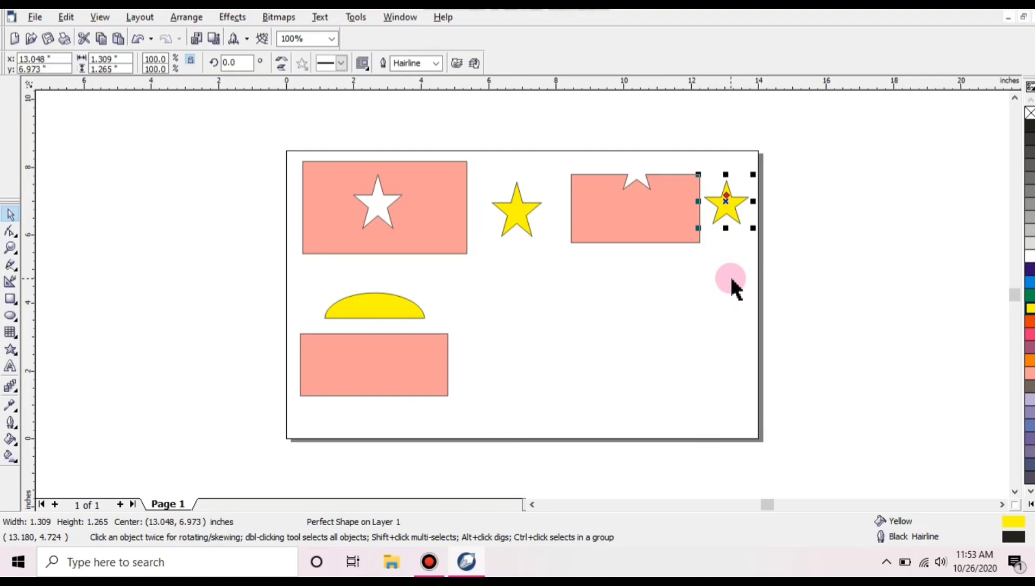
key(Down)
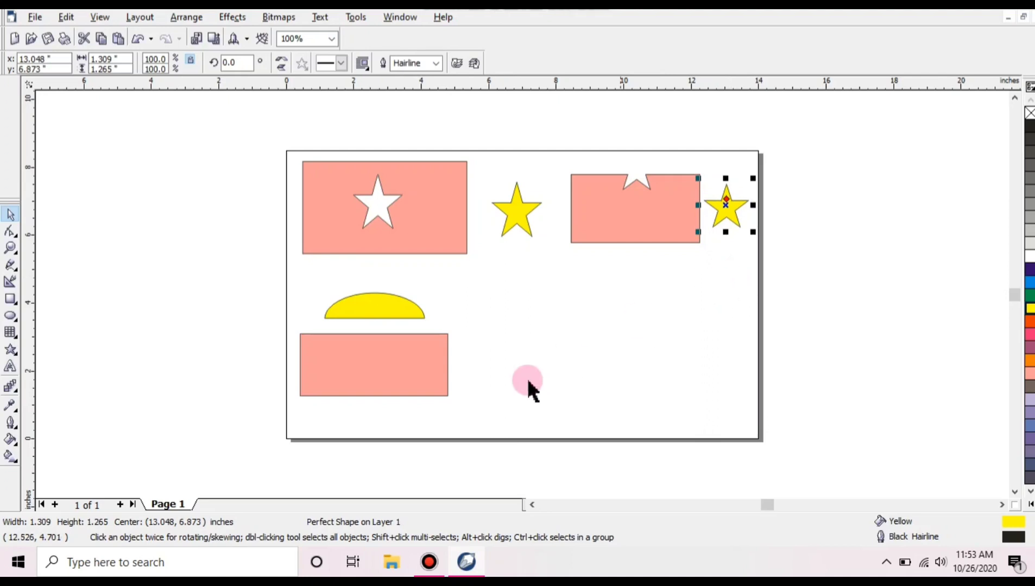
Draw an ellipse about 2.64 by 1.58 inches in the page's lower-right area and a rectangle about 4.60 by 1.90 inches beneath it
click(9, 317)
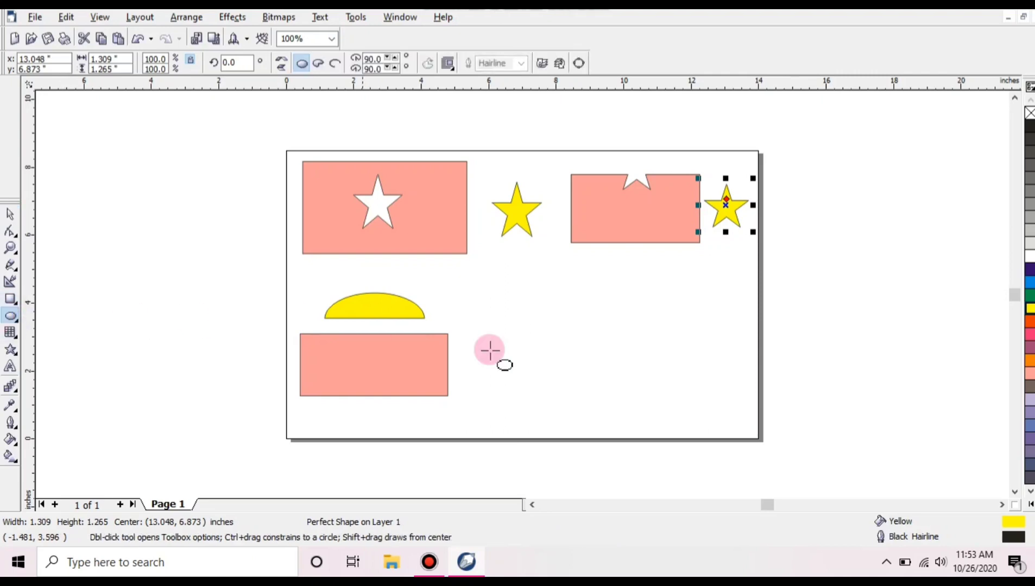
drag(579, 297, 668, 351)
click(10, 299)
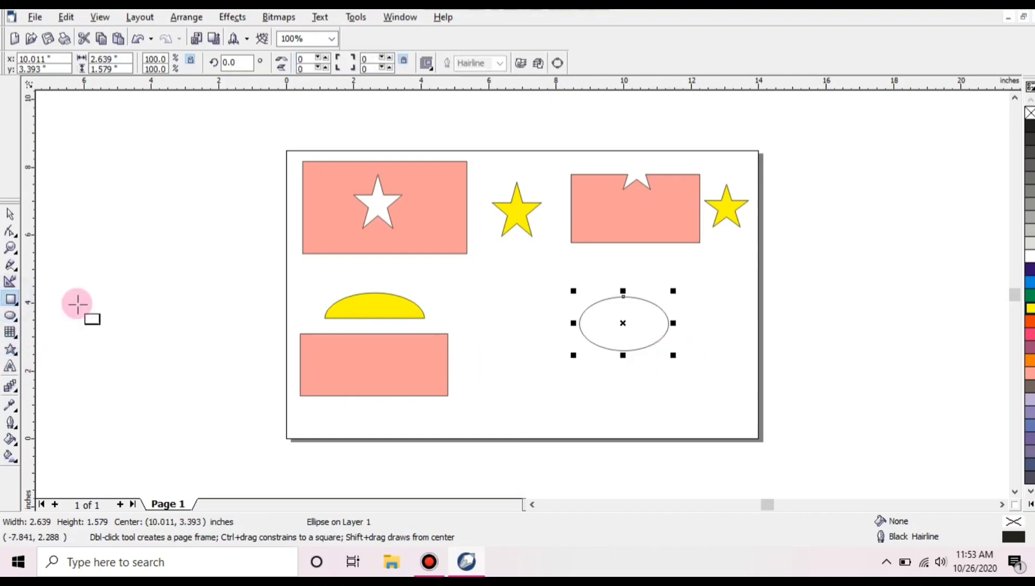
drag(546, 357, 701, 422)
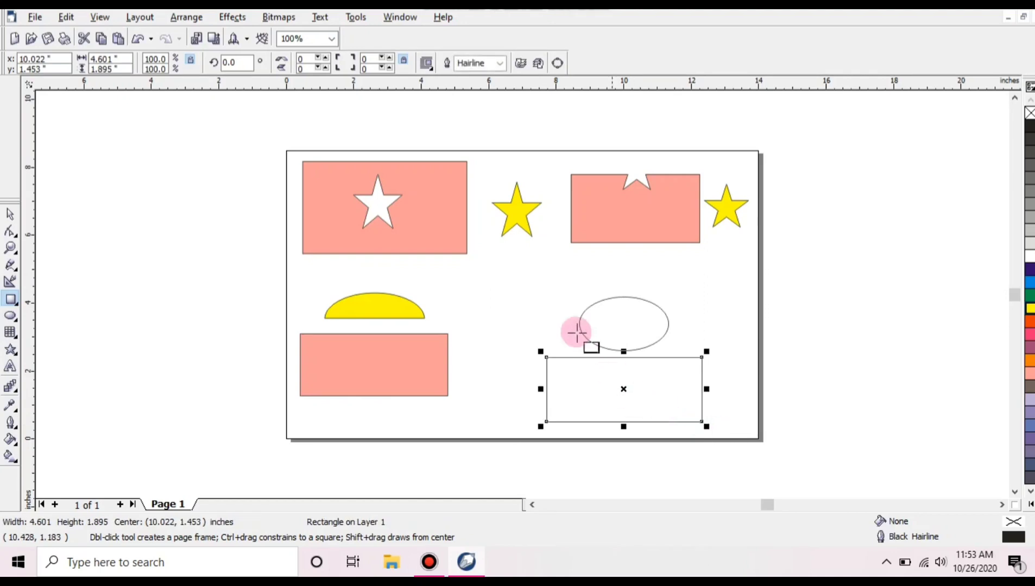
Fill the new ellipse with Yellow and the new rectangle beneath it with Pink
click(10, 231)
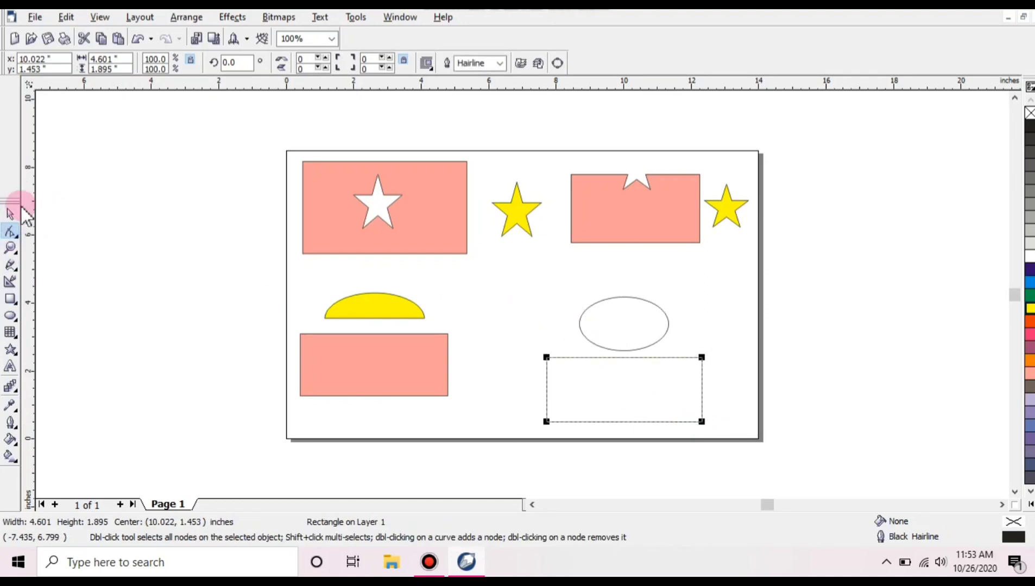
click(10, 215)
click(603, 314)
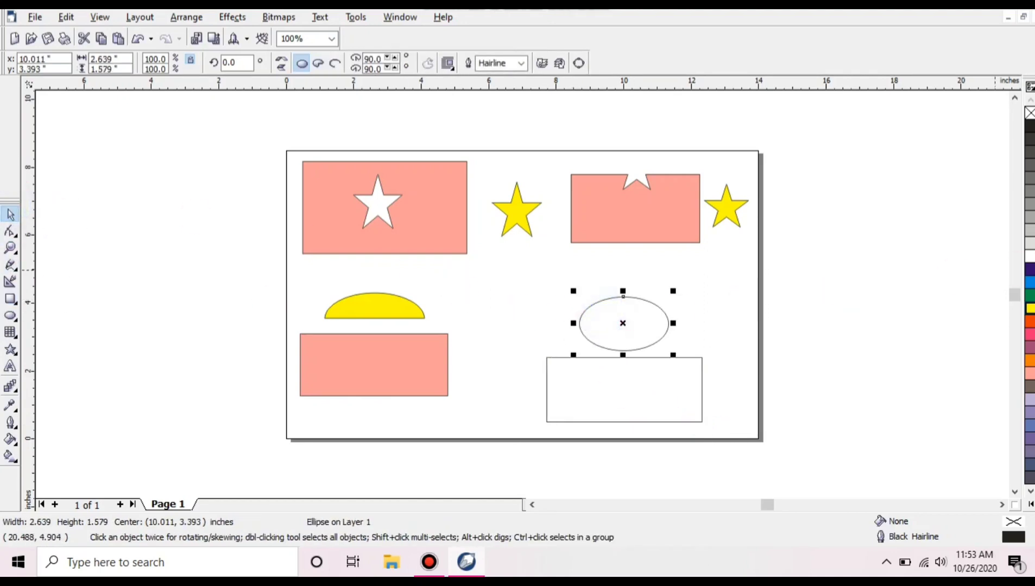
click(1030, 309)
click(558, 421)
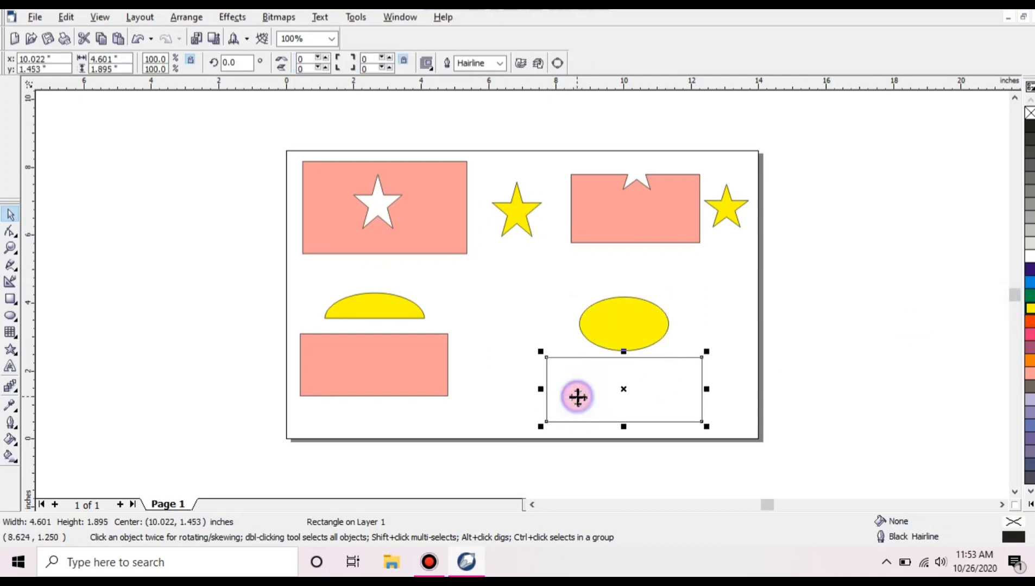
click(1029, 373)
click(825, 368)
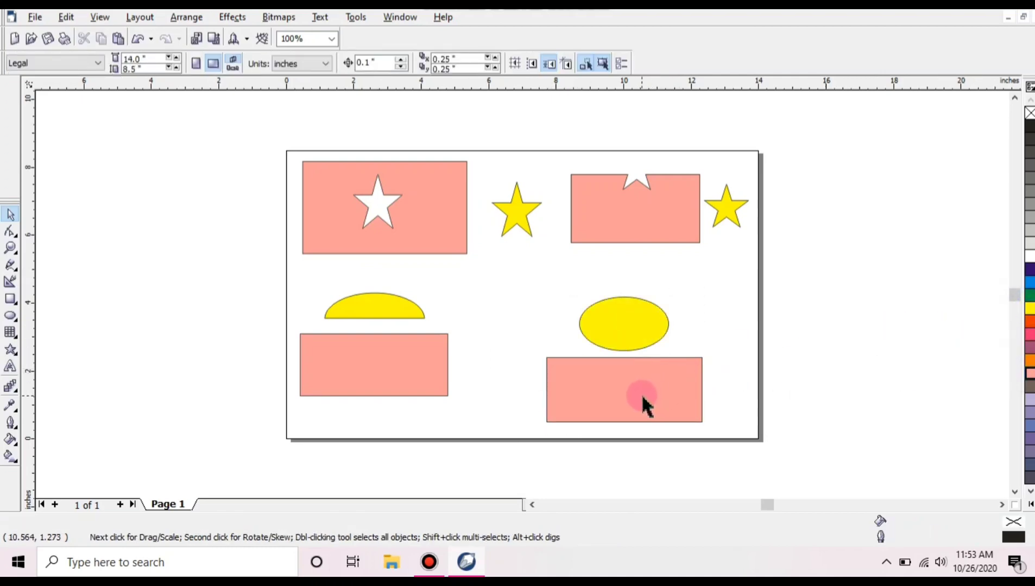
Move the lower-right pink rectangle up so it covers the lower half of the yellow ellipse
drag(642, 397, 646, 366)
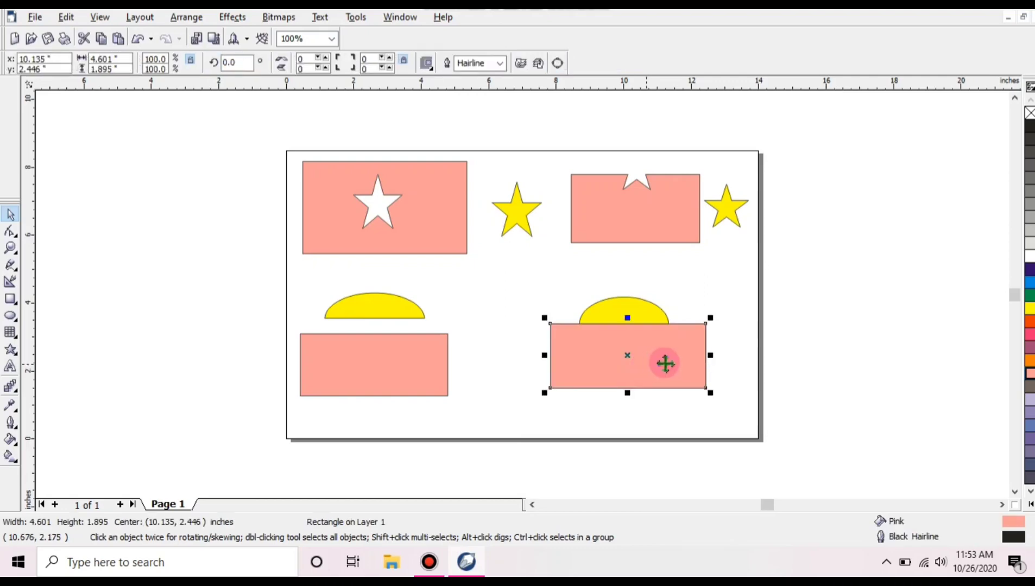
click(767, 376)
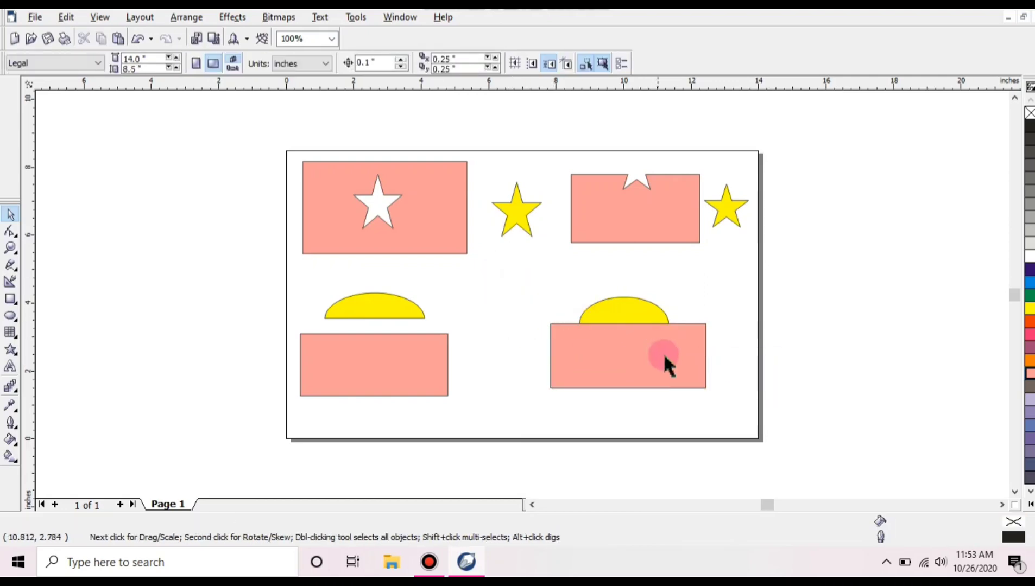
Weld the overlapping ellipse and rectangle, and shift the welded shape about 0.34 inch right and 0.20 inch down
drag(724, 394, 745, 412)
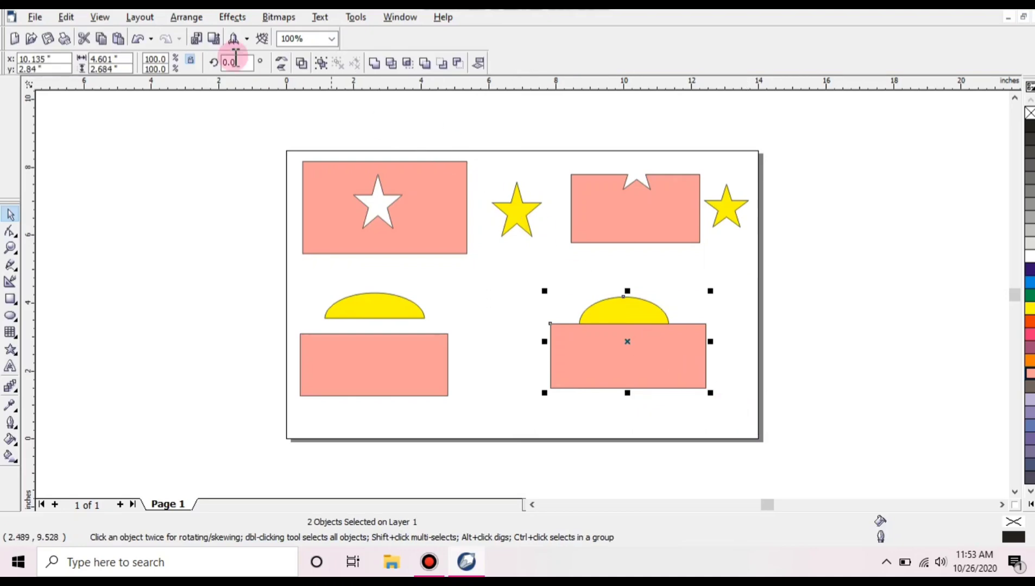
click(186, 17)
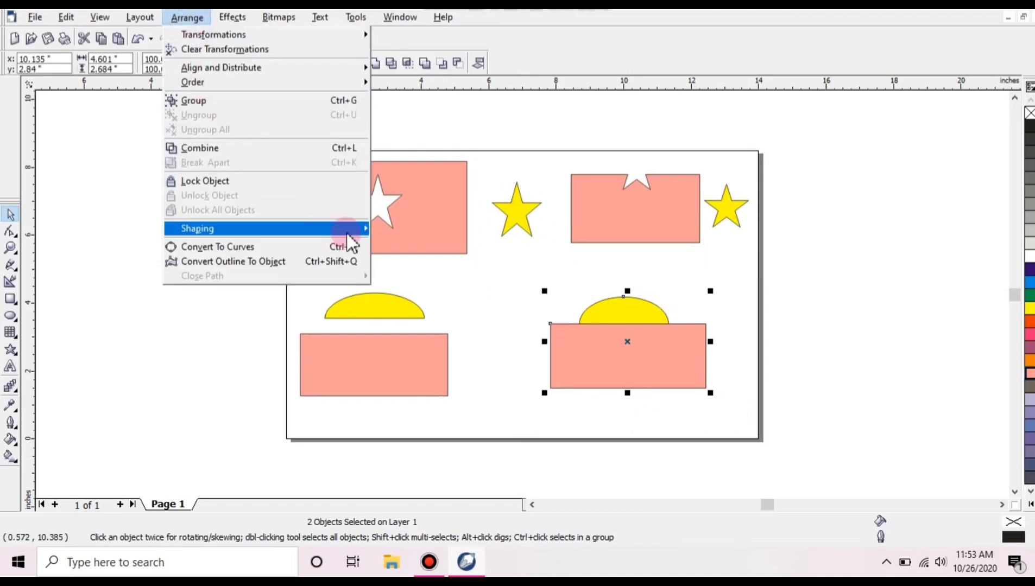
mouse_move(347, 229)
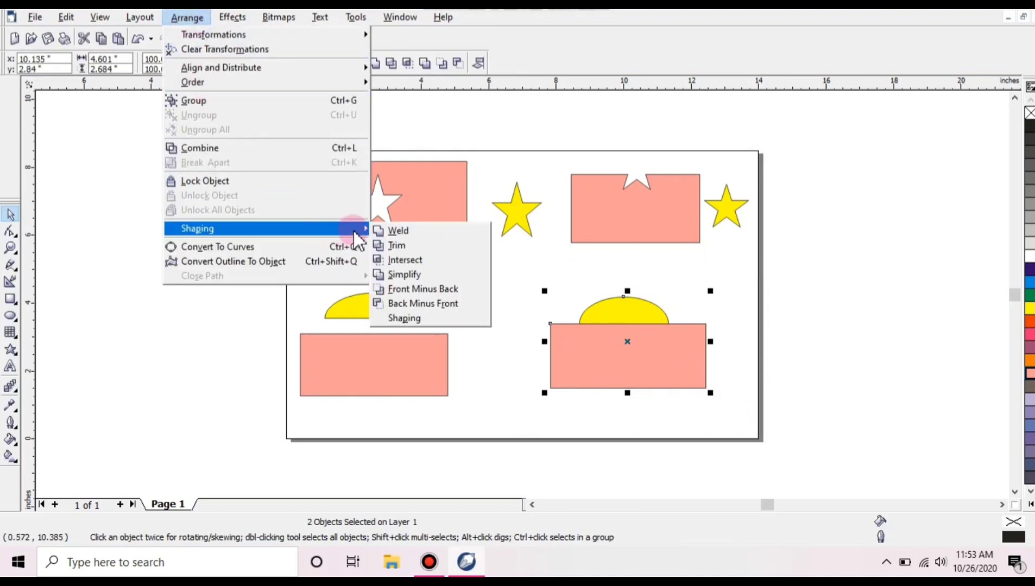
click(418, 231)
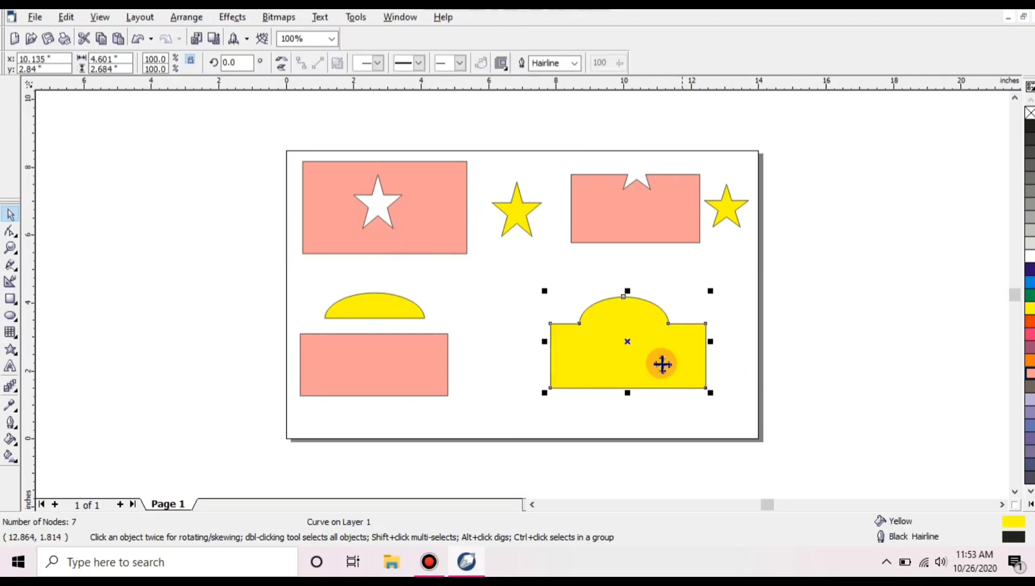
drag(632, 356, 644, 362)
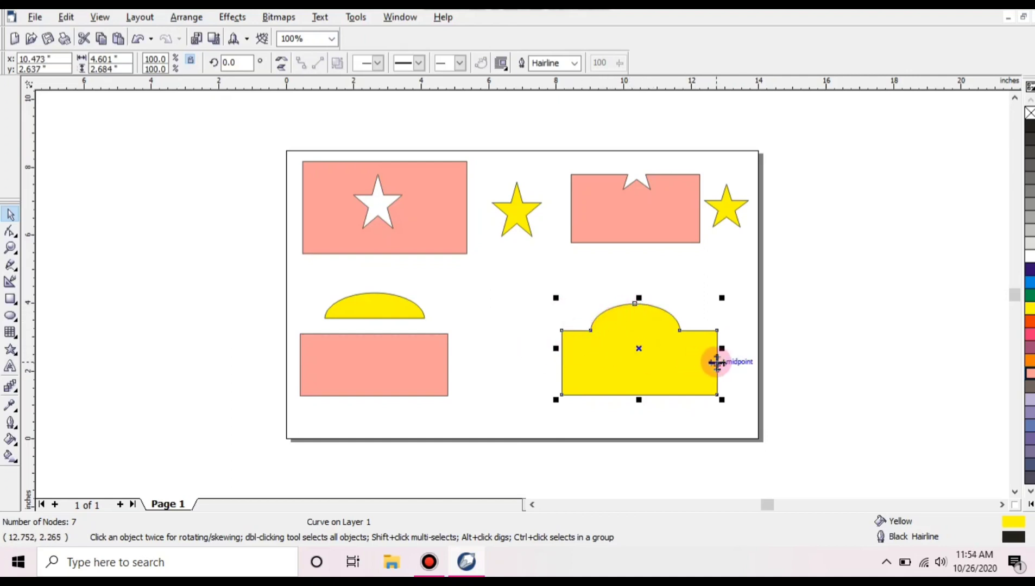
click(810, 348)
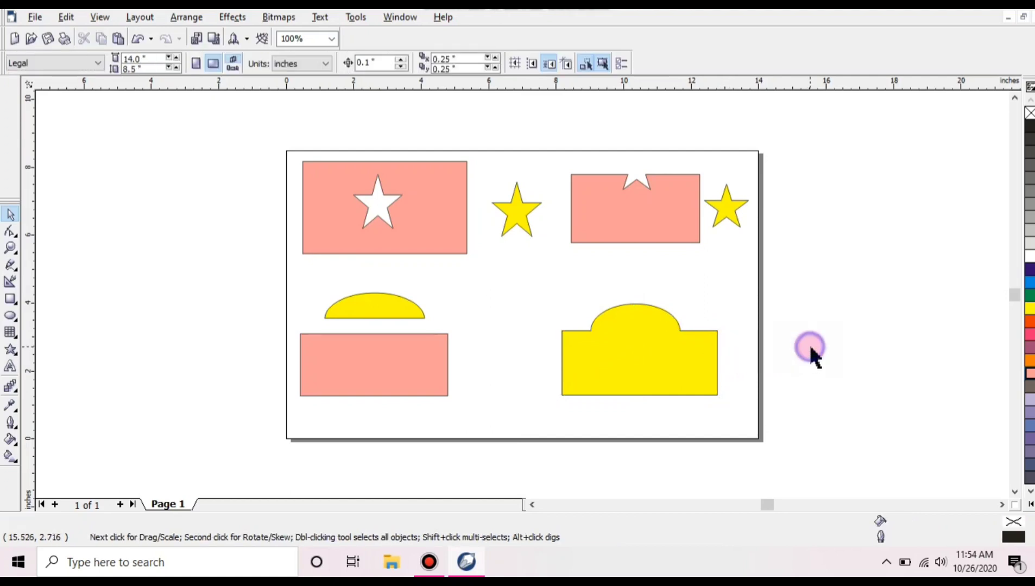
click(181, 17)
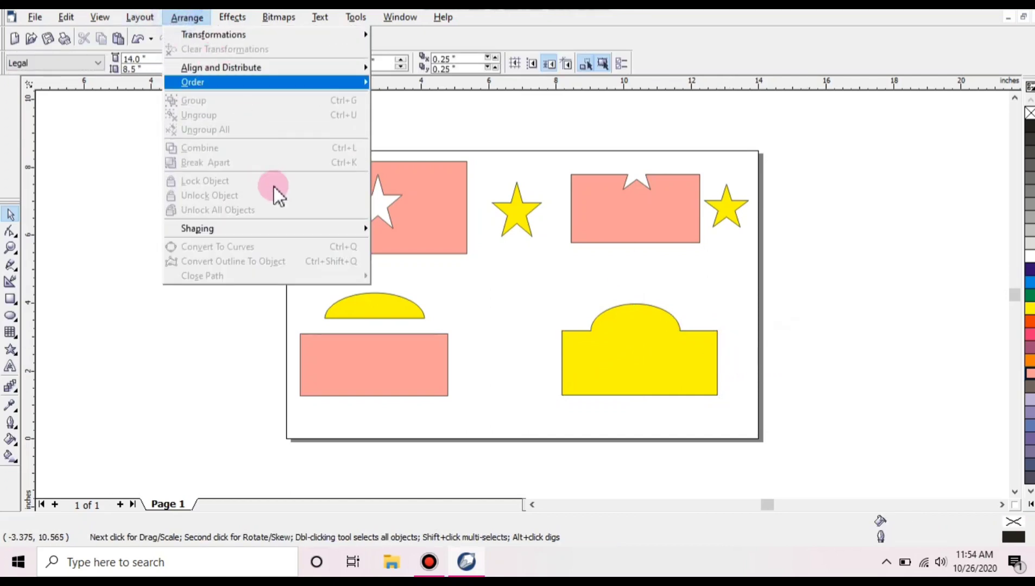
mouse_move(354, 233)
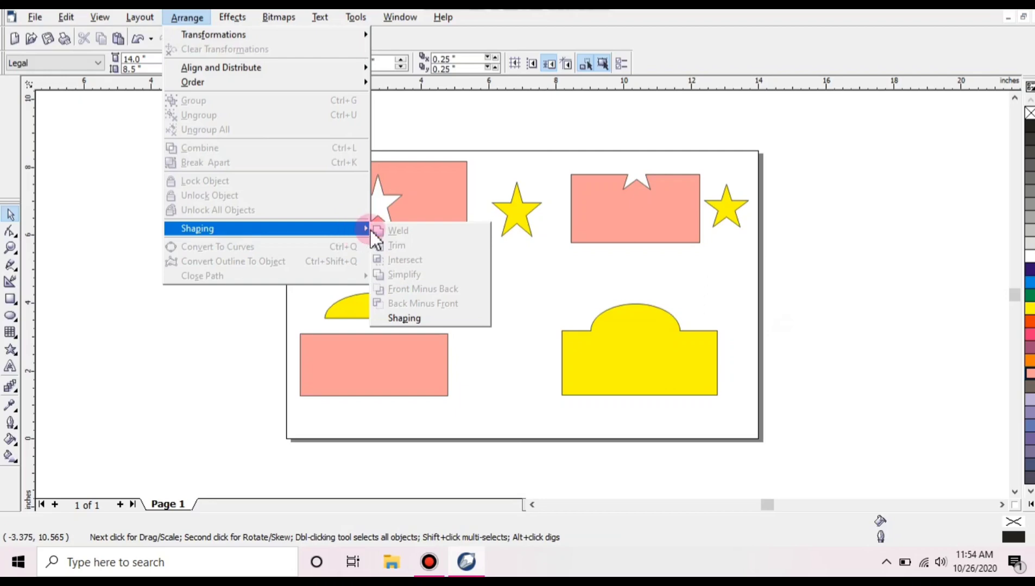
click(776, 269)
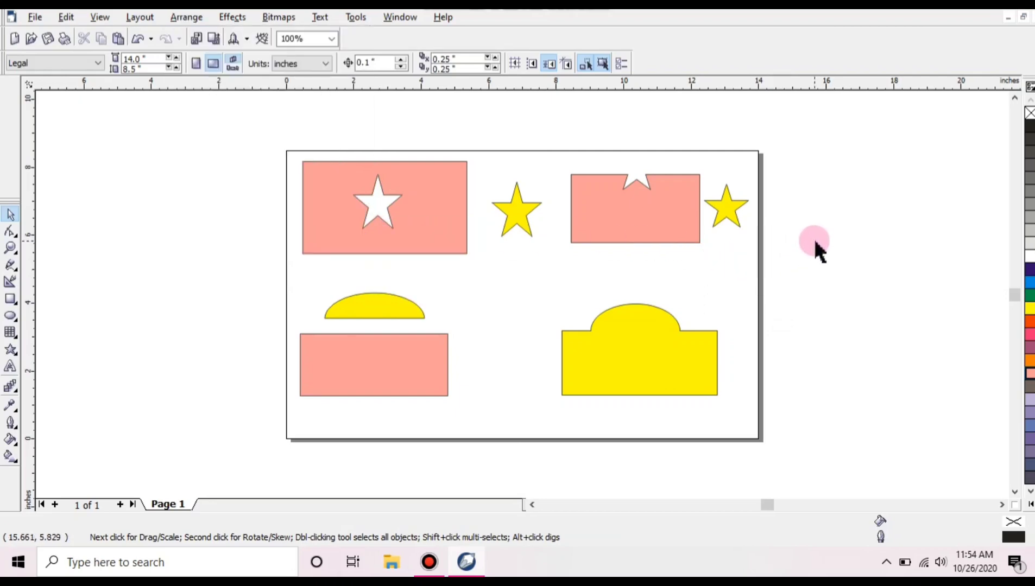